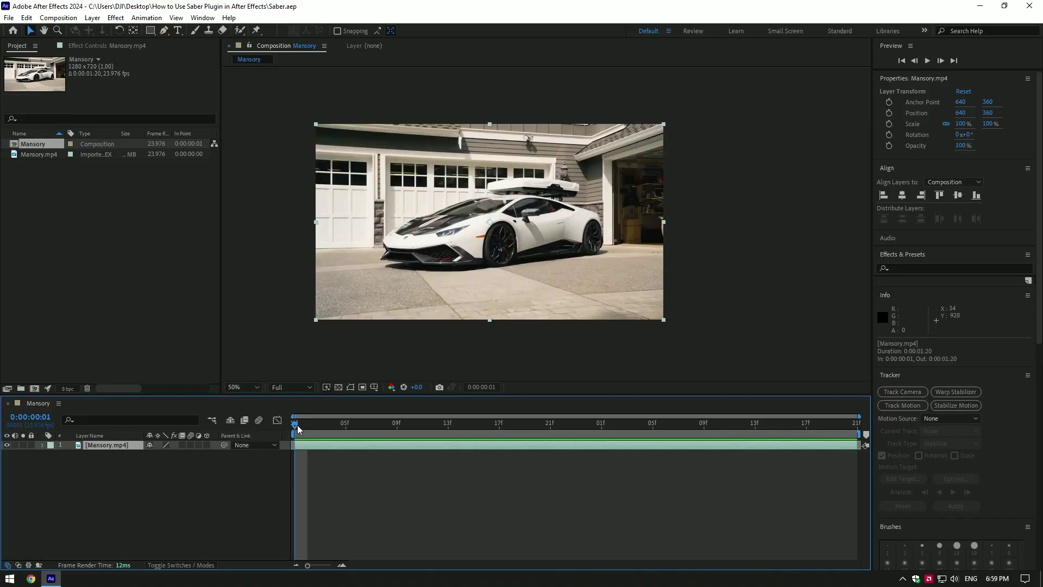
Apply the Mocha AE effect to the Mansory.mp4 layer and select the Ellipse tool
mouse_move(297, 429)
mouse_down()
mouse_move(621, 437)
mouse_move(299, 445)
mouse_up()
scroll(481, 302, up, 2)
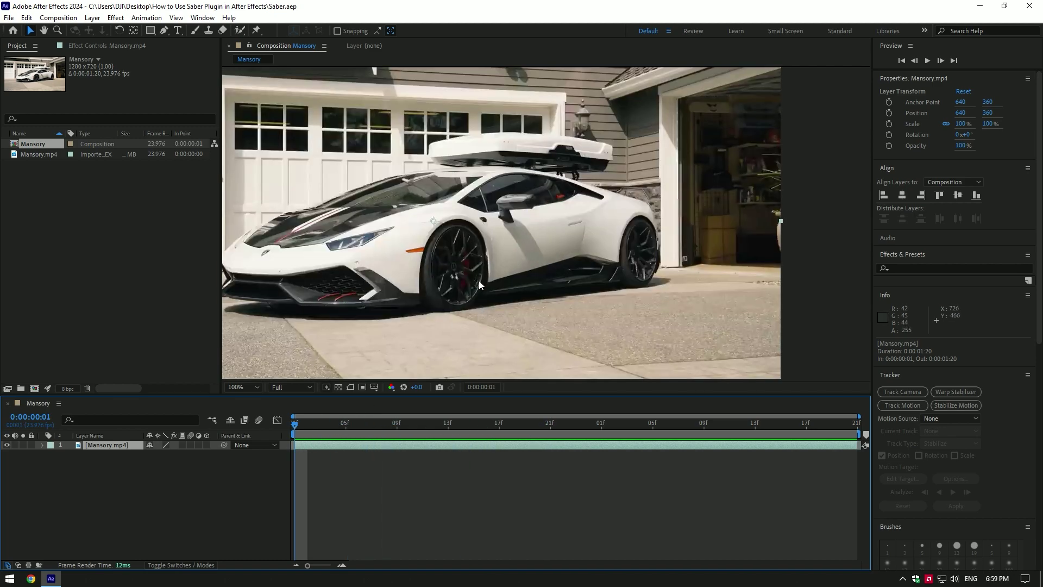
key(ctrl+space)
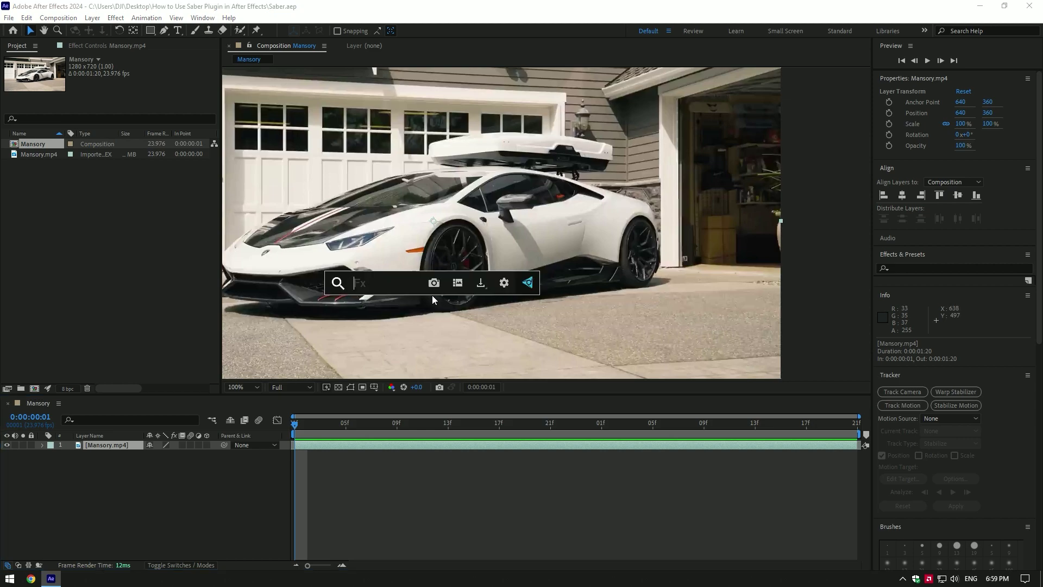
text(mocha)
key(Down)
key(Return)
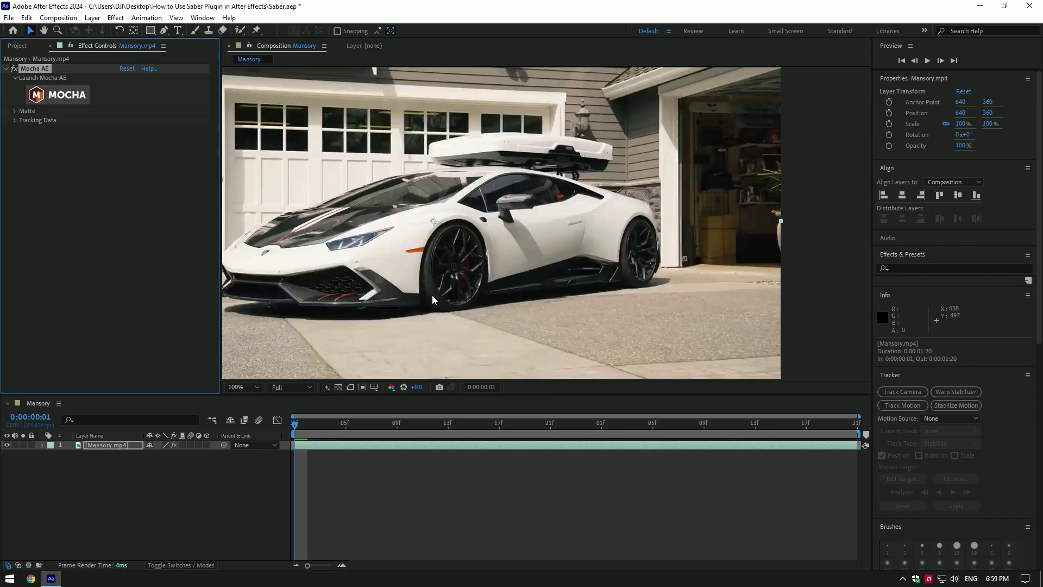
click(150, 31)
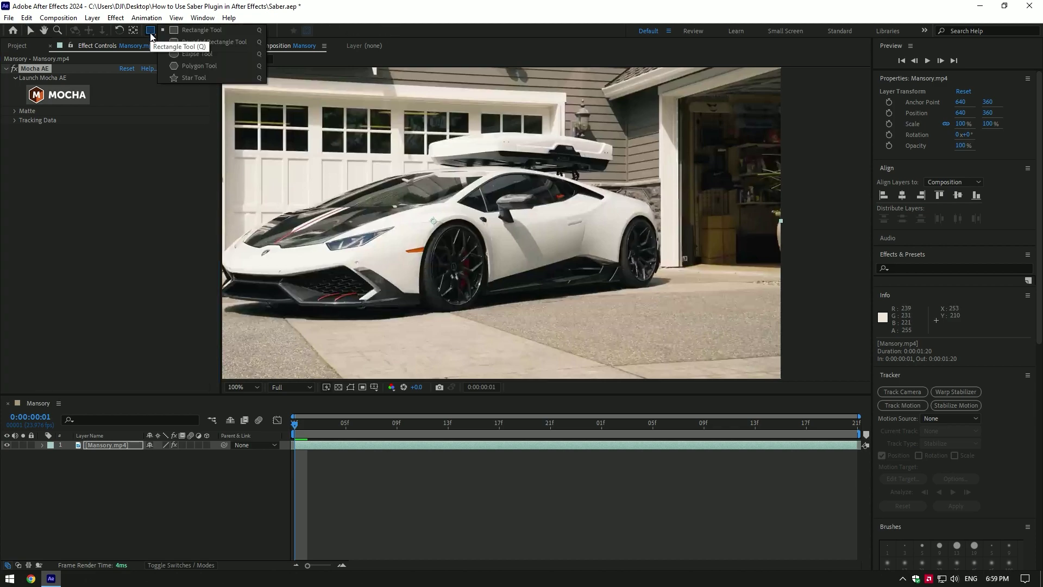
click(197, 55)
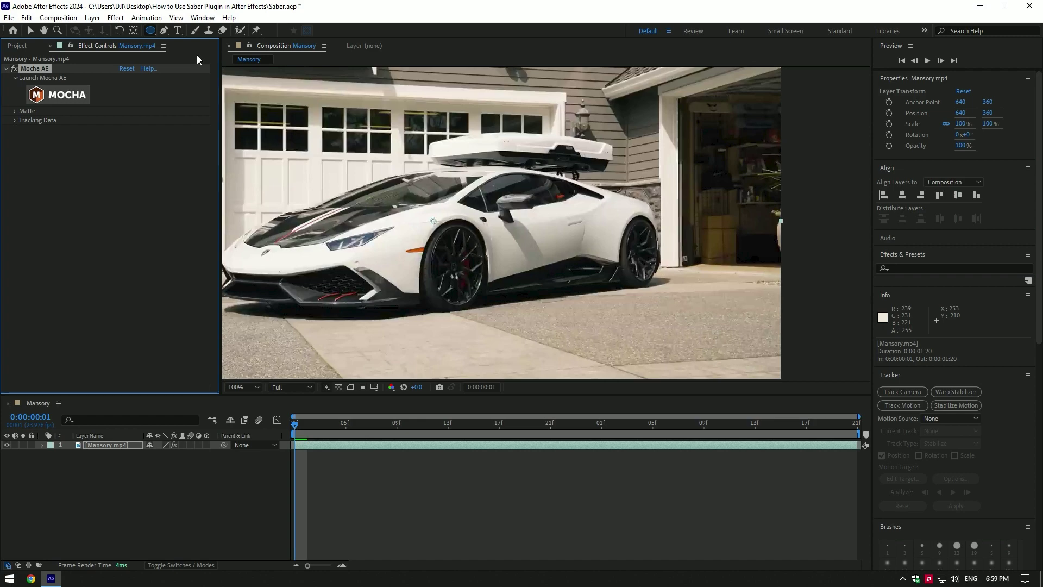
In Mocha, draw an ellipse around the front wheel, track it forward, and close Mocha
key(v)
click(69, 96)
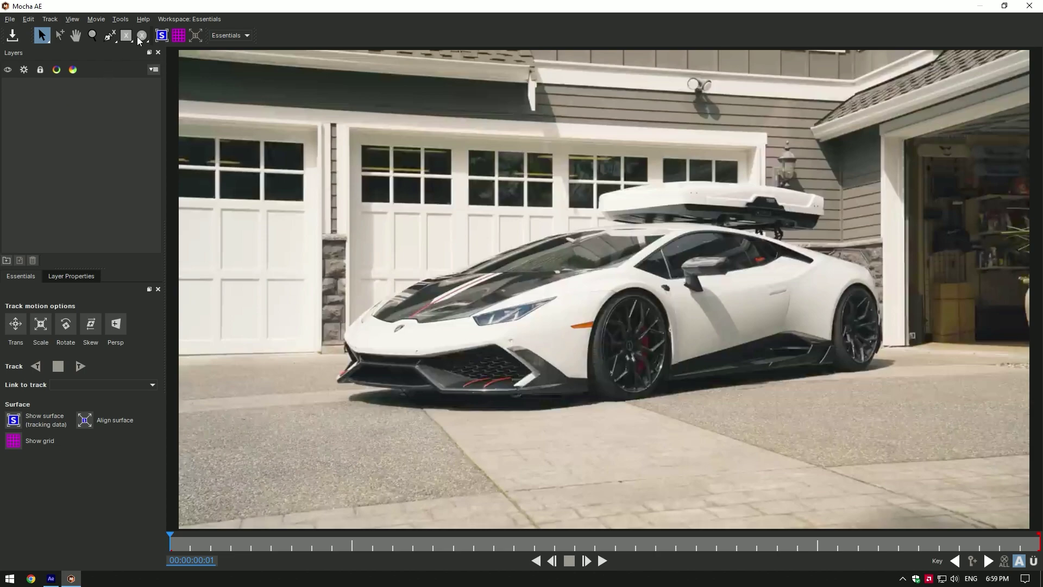
click(140, 39)
scroll(718, 347, up, 3)
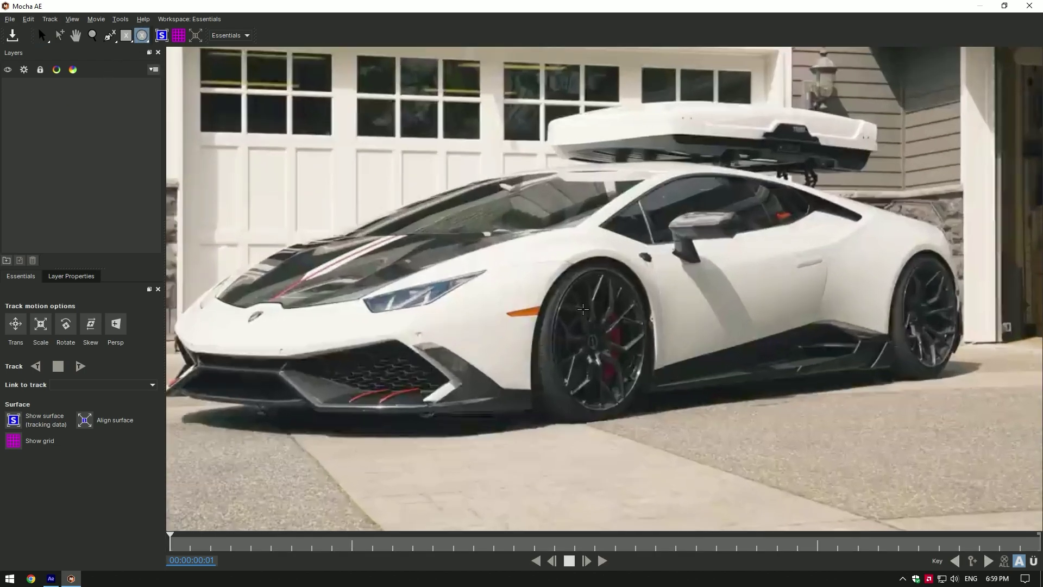
drag(559, 272, 650, 418)
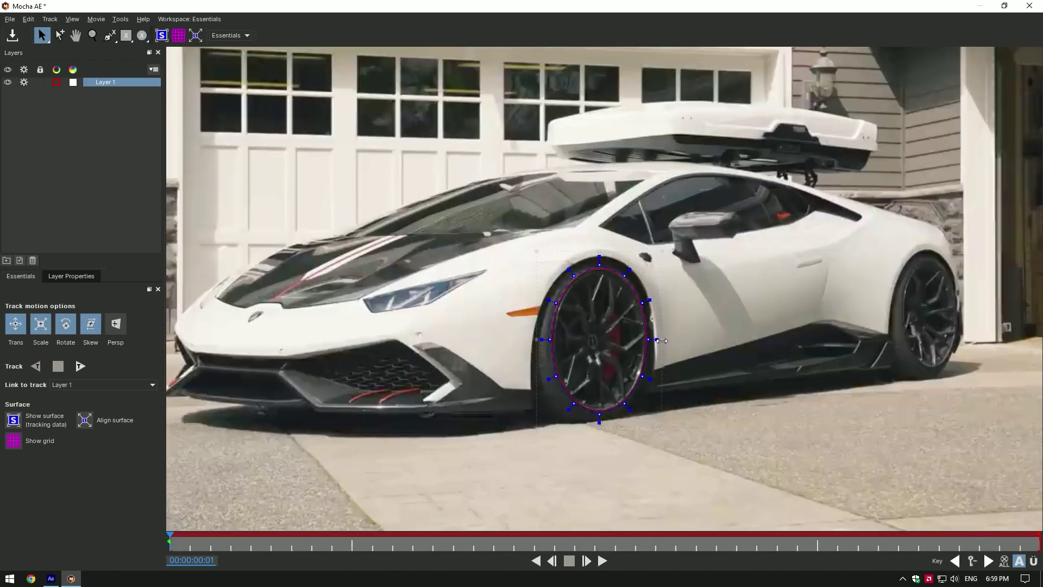
scroll(592, 330, down, 1)
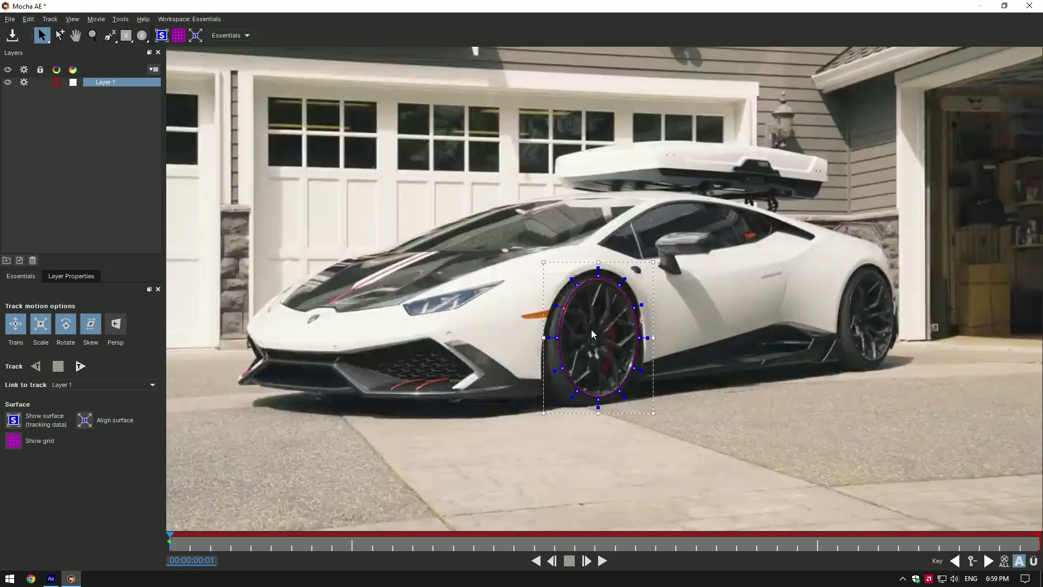
click(82, 367)
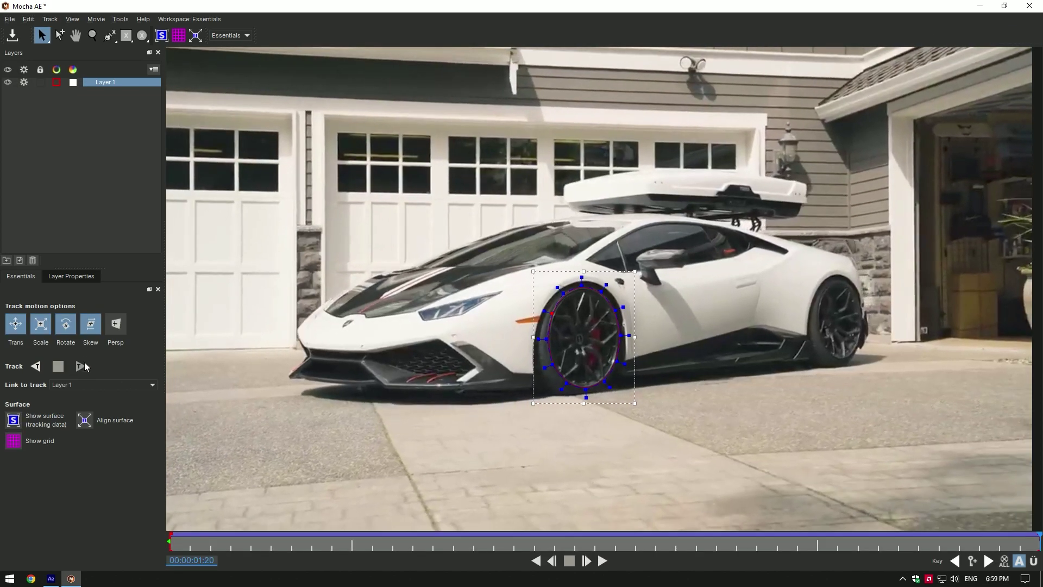
click(1029, 5)
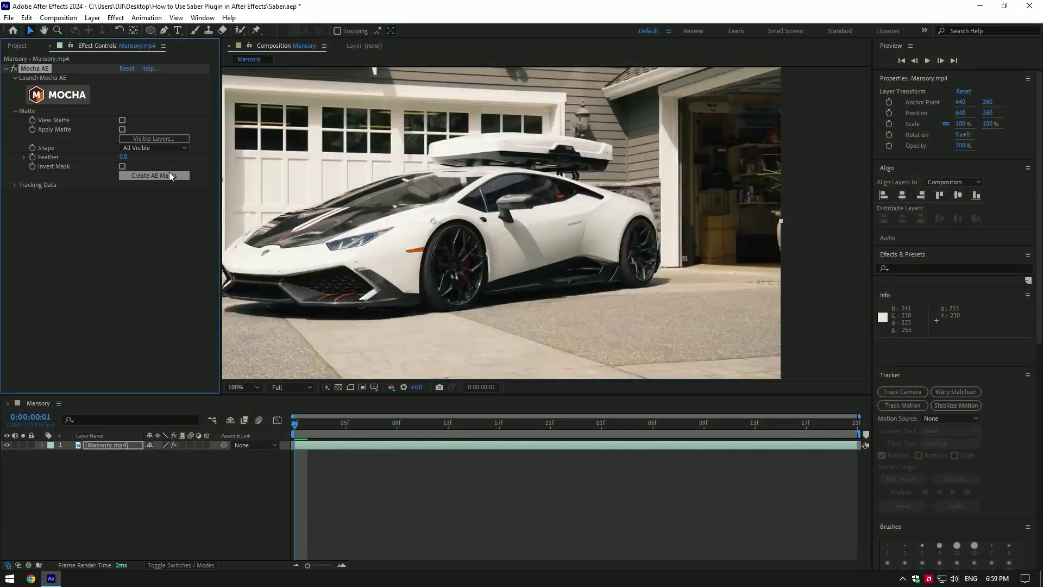
Create AE masks from the wheel track and set the car layer's mask mode to None
click(178, 174)
key(m)
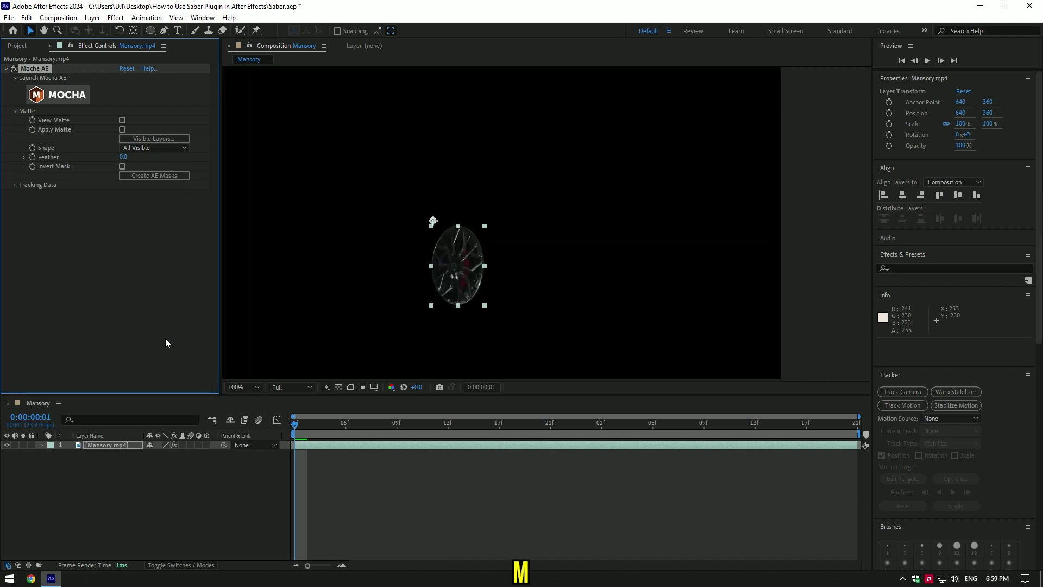
click(119, 445)
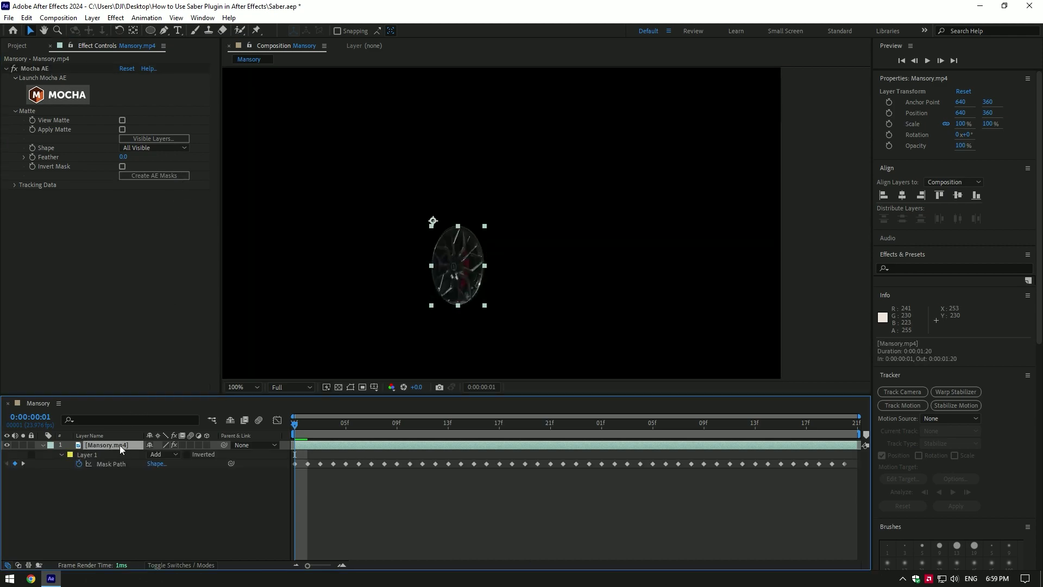
click(163, 454)
click(173, 466)
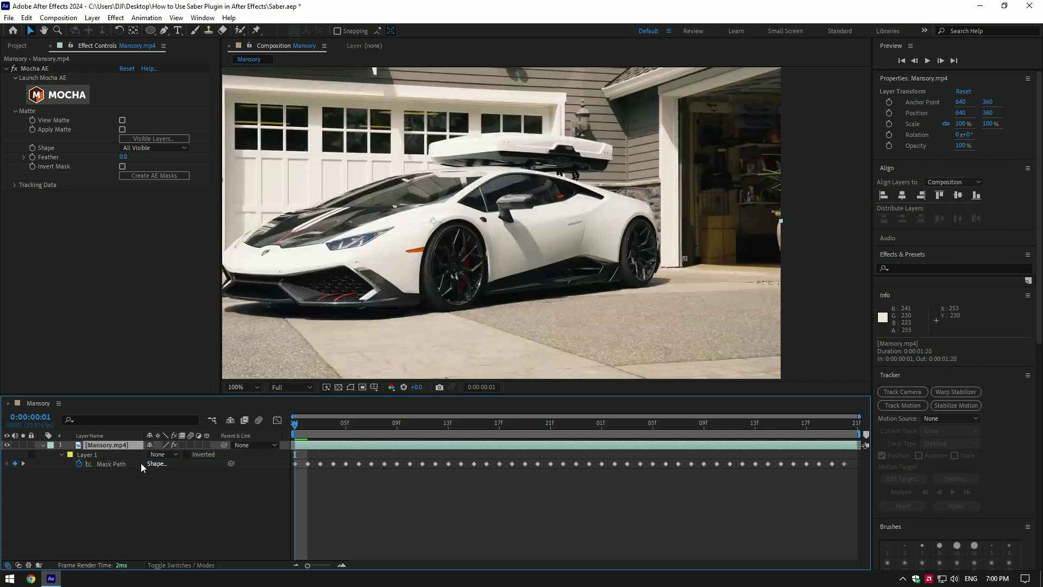
Apply Saber to the car layer with Composite Settings set to Add
click(42, 444)
key(ctrl+space)
text(sabe)
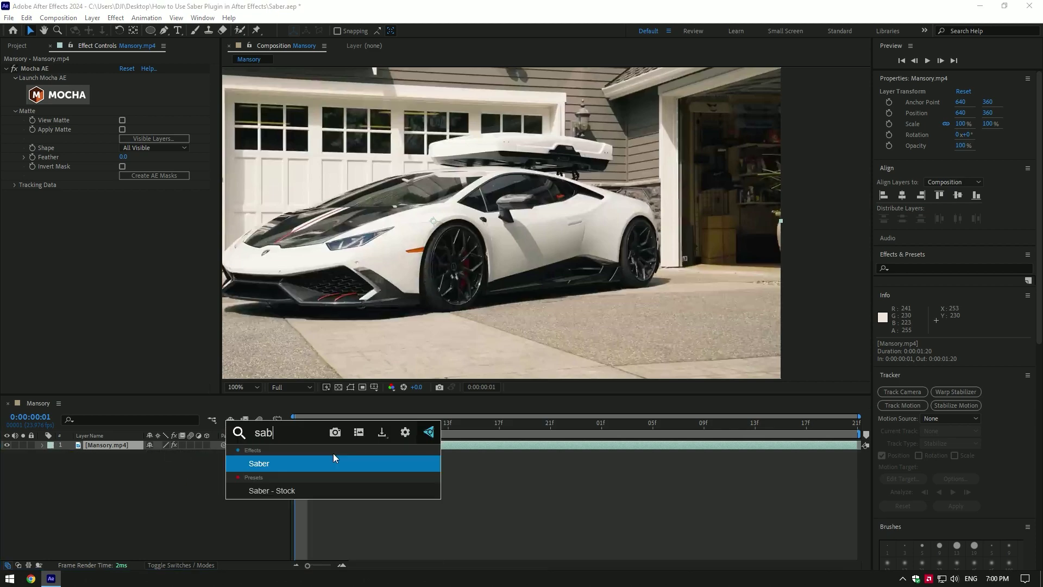
click(334, 453)
click(15, 324)
scroll(15, 328, down, 1)
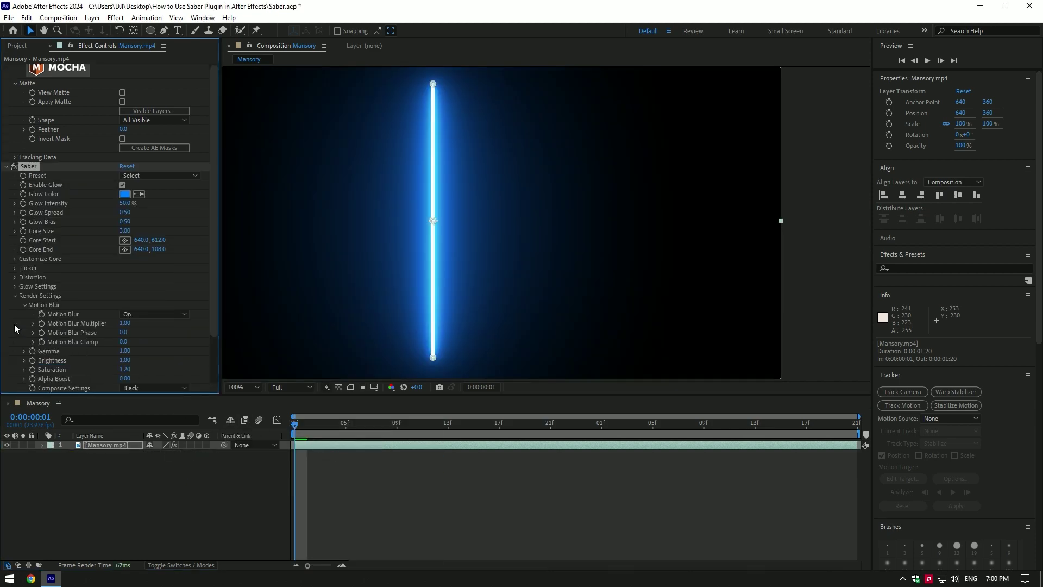
click(155, 387)
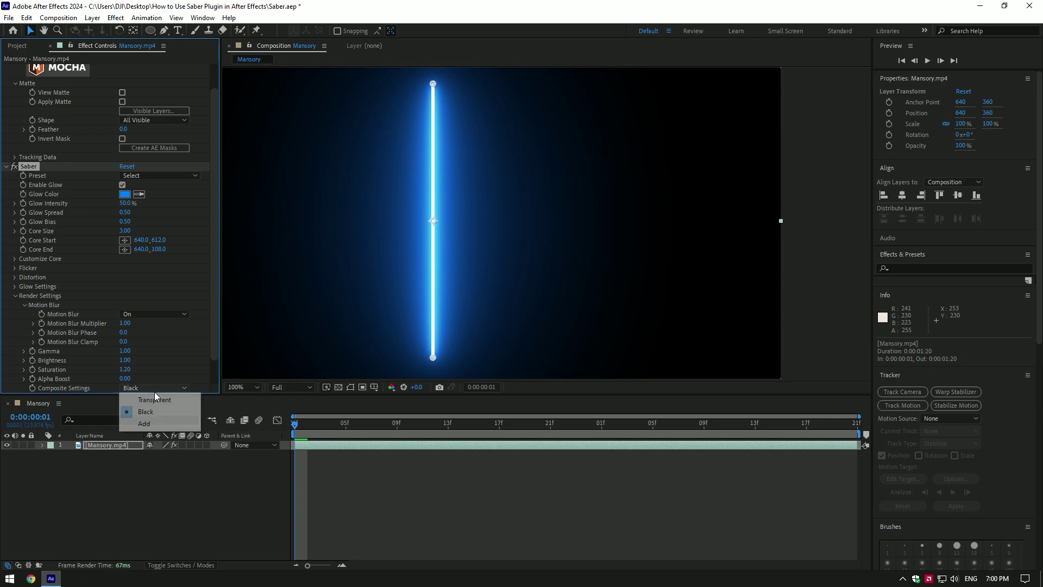
click(136, 427)
Set Saber's Core Type to Layer Masks so the glow traces the wheel mask
click(14, 259)
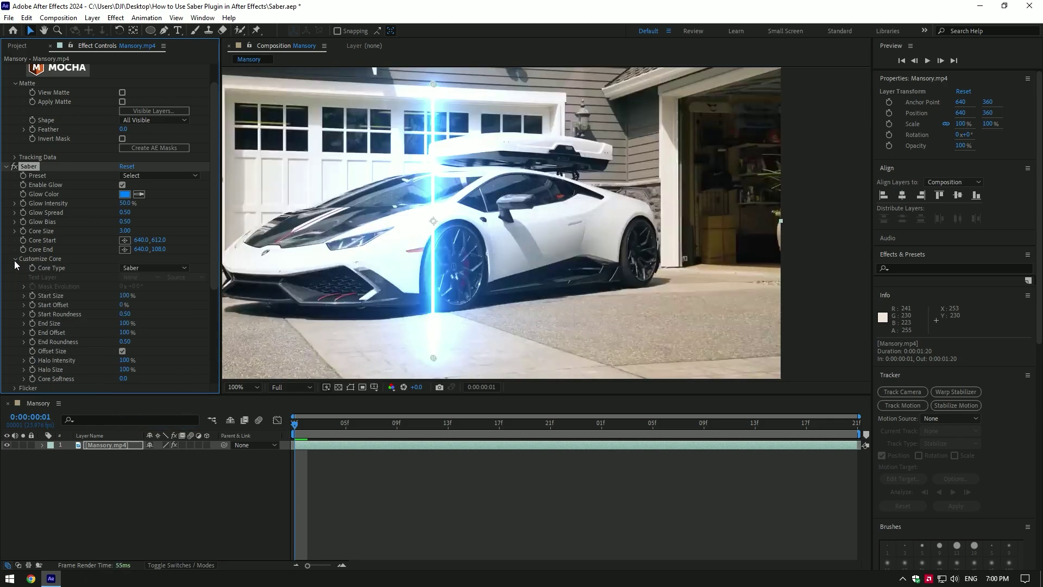
click(152, 268)
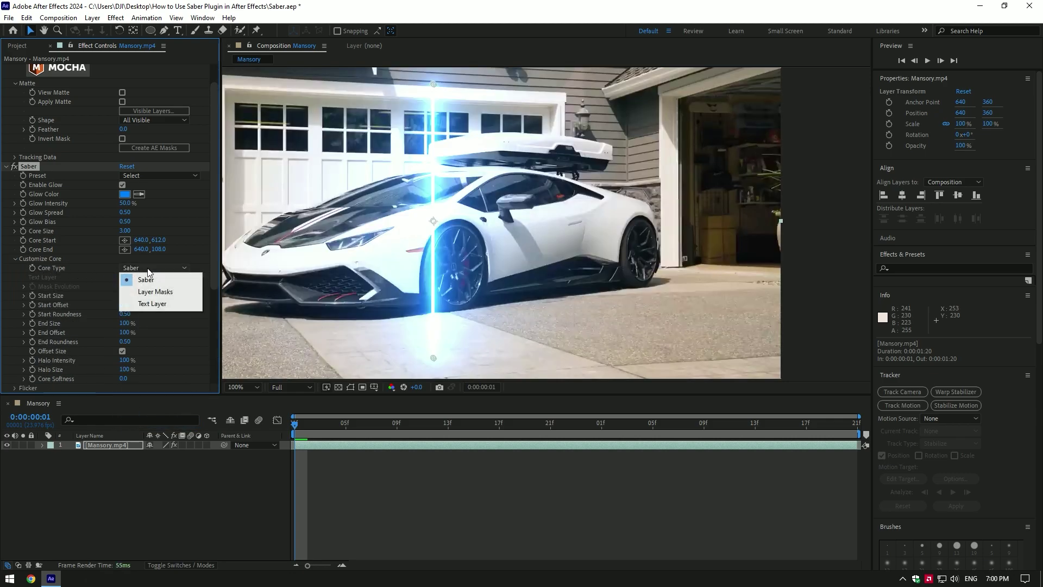
click(163, 293)
mouse_move(292, 421)
mouse_down()
mouse_move(819, 424)
mouse_move(499, 435)
mouse_up()
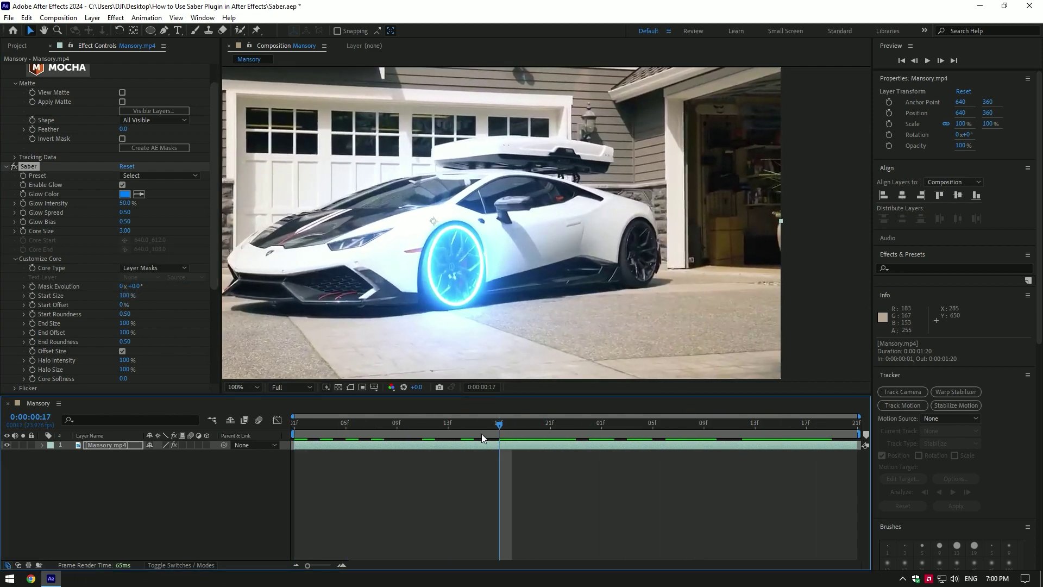
Apply the pink Neon preset, lower Glow Intensity and raise Core Softness to 2.5
click(157, 177)
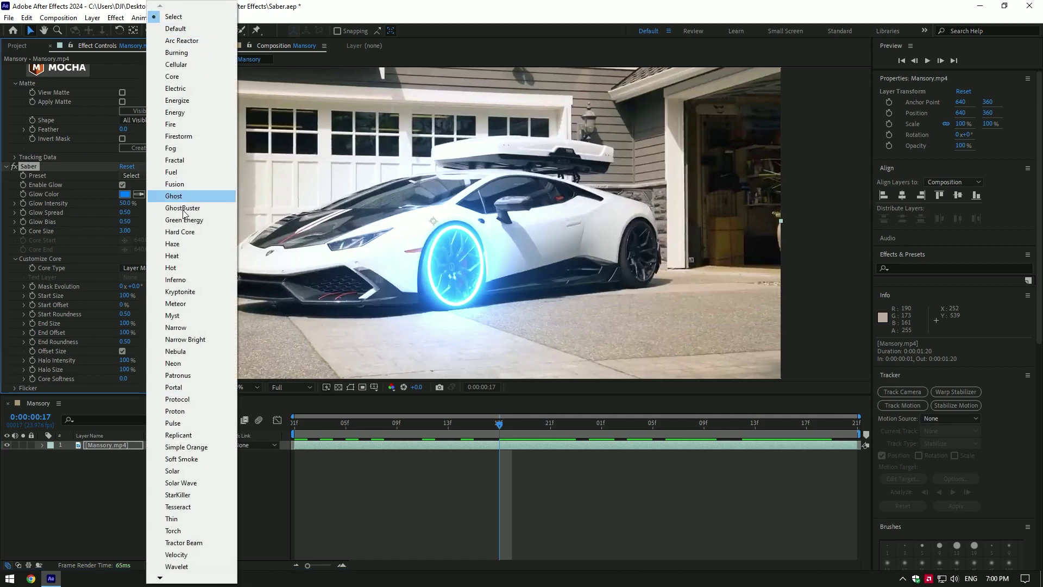
click(197, 364)
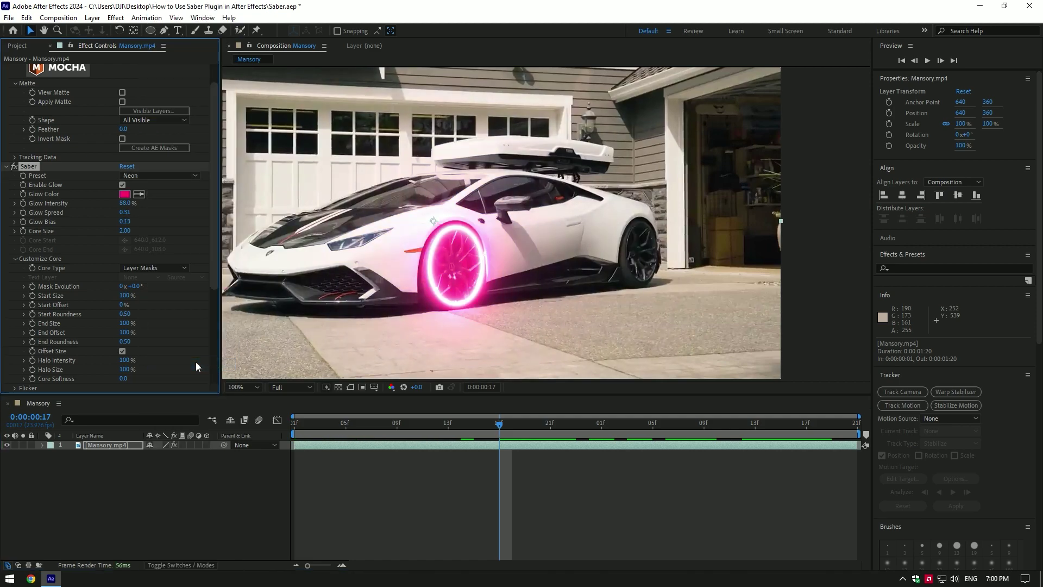
mouse_move(125, 203)
mouse_down()
mouse_move(115, 204)
mouse_move(122, 229)
mouse_up()
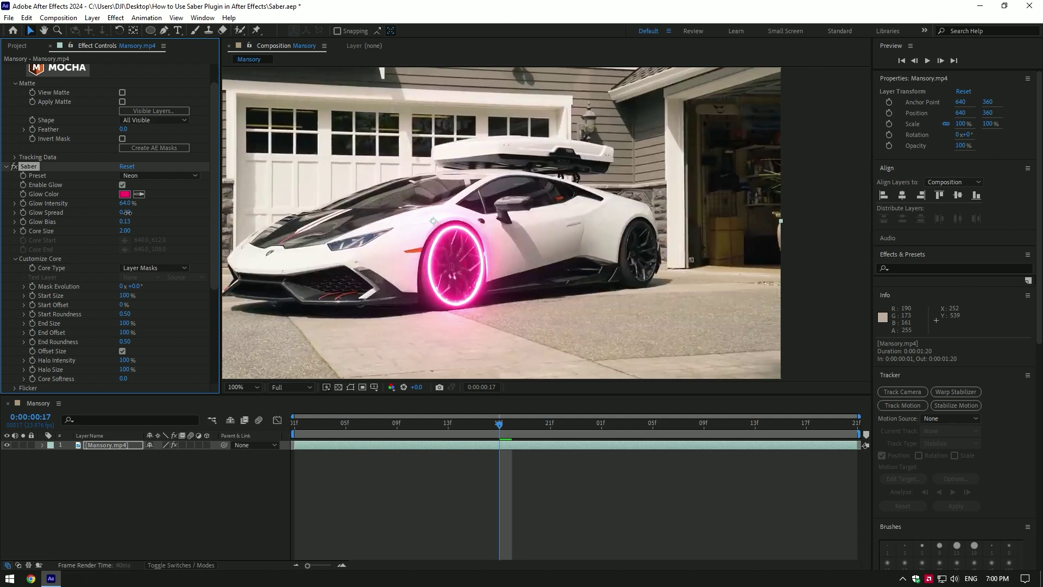
drag(124, 379, 136, 378)
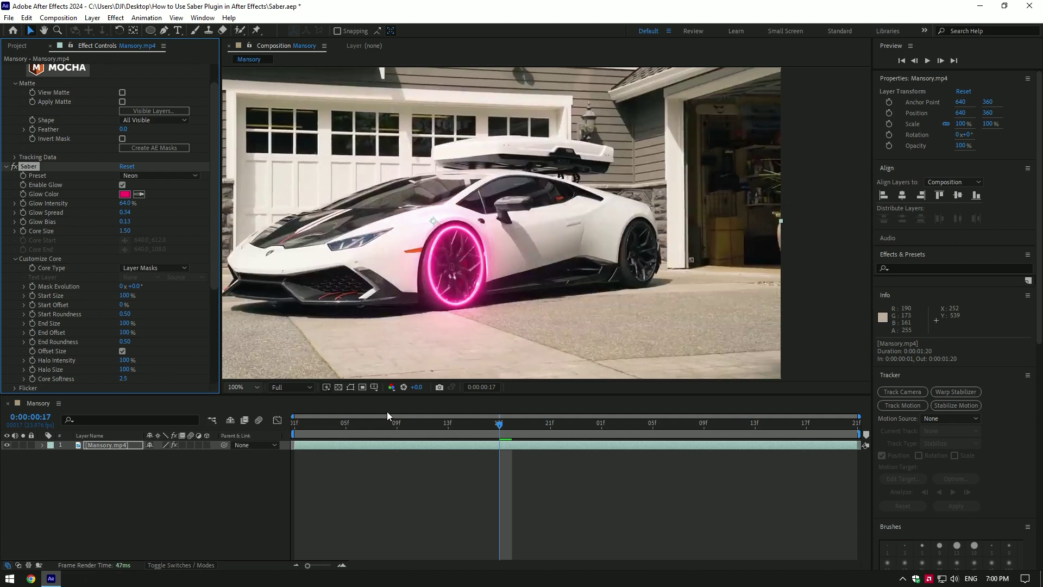
Keyframe Saber End Offset from 0% at the start to 100% at the end, and preview
key(space)
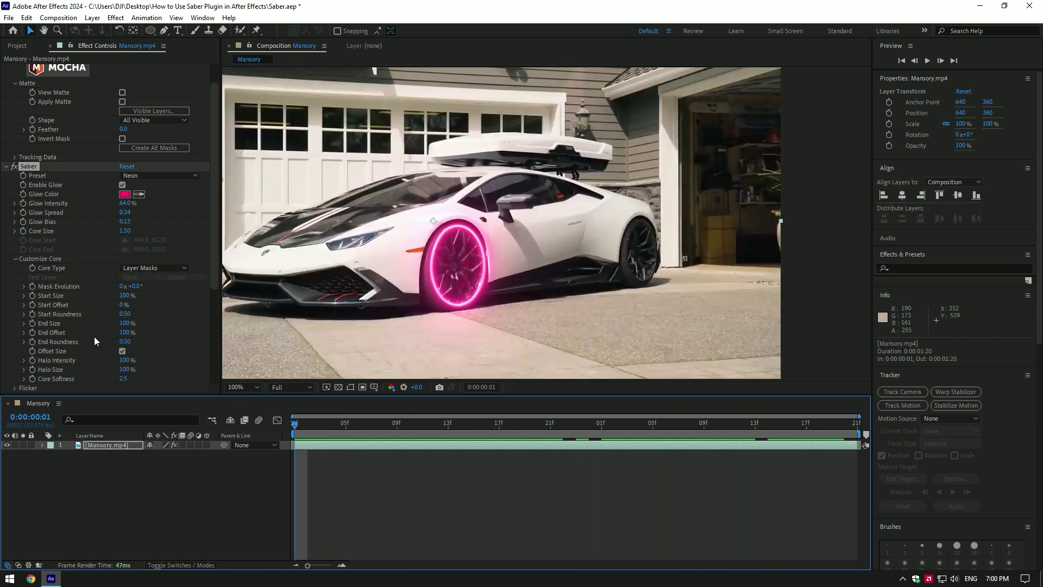
click(33, 334)
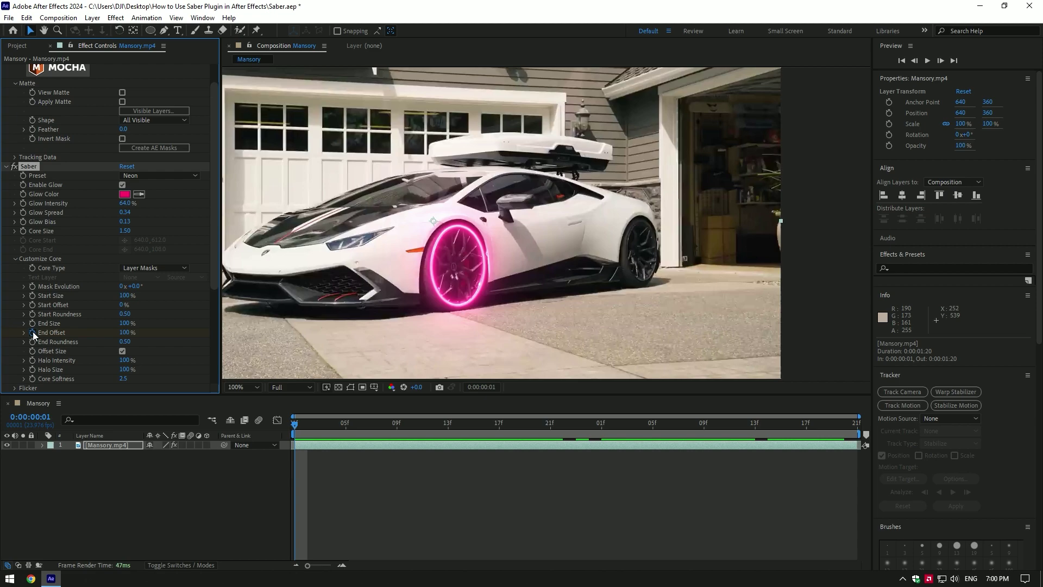
drag(111, 333, 57, 332)
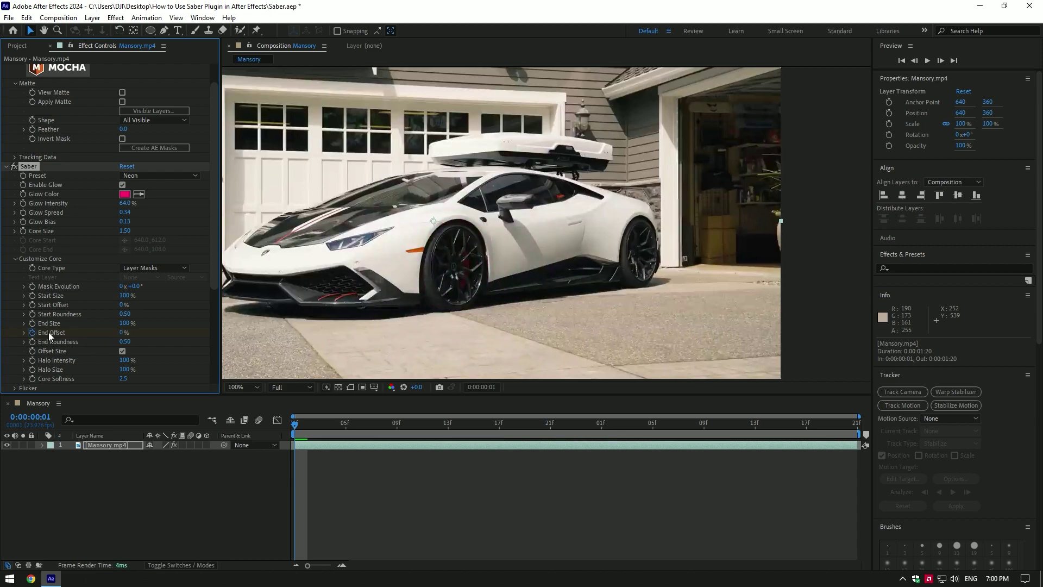
drag(290, 427, 825, 434)
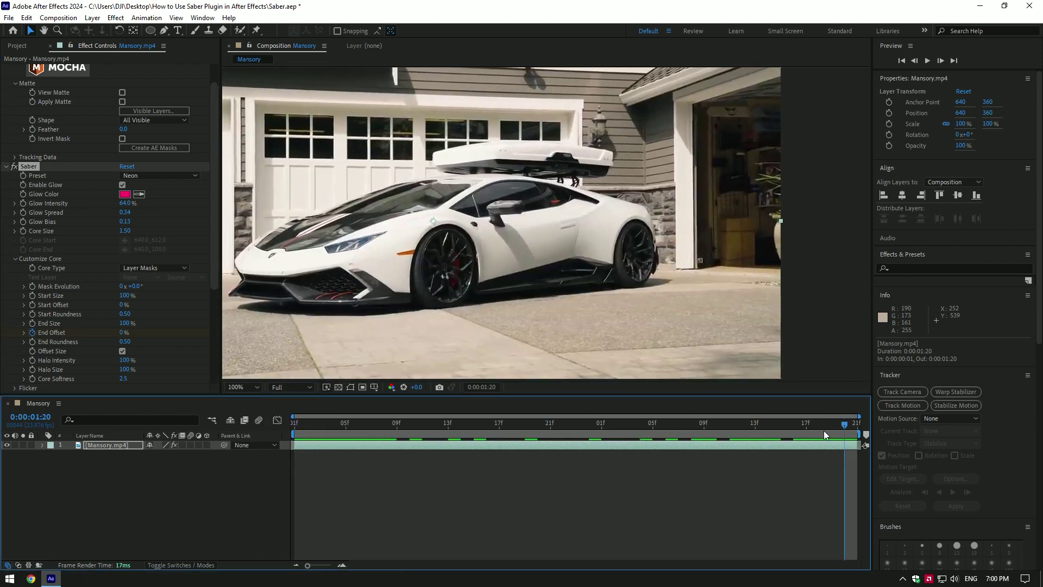
drag(135, 332, 286, 331)
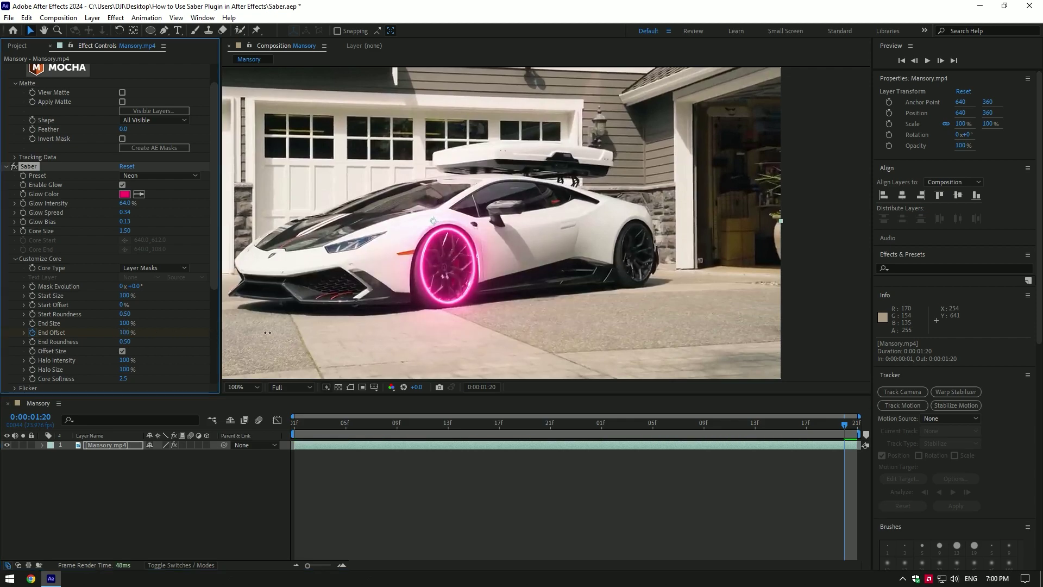
drag(331, 422, 286, 428)
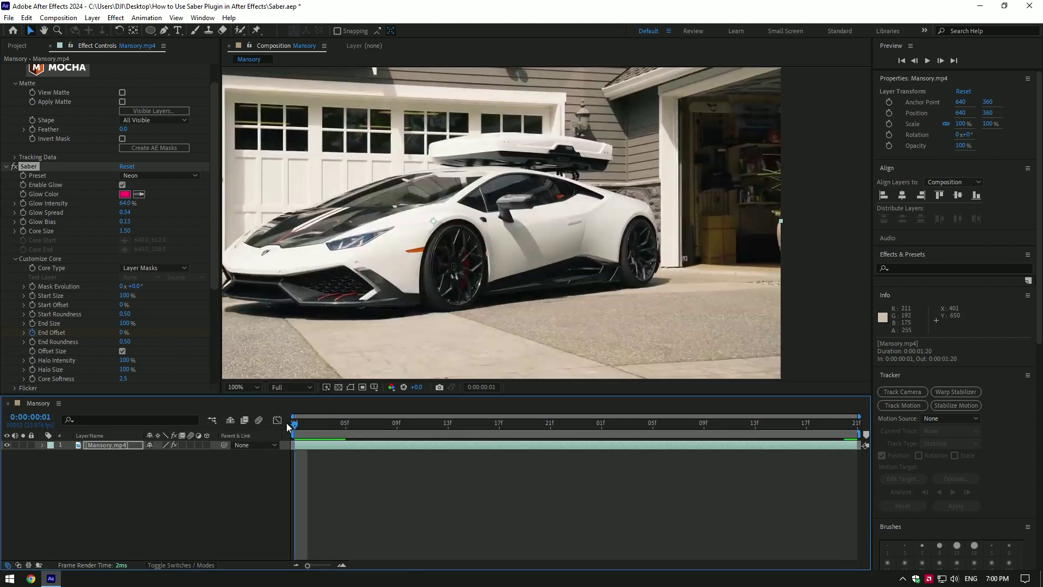
key(space)
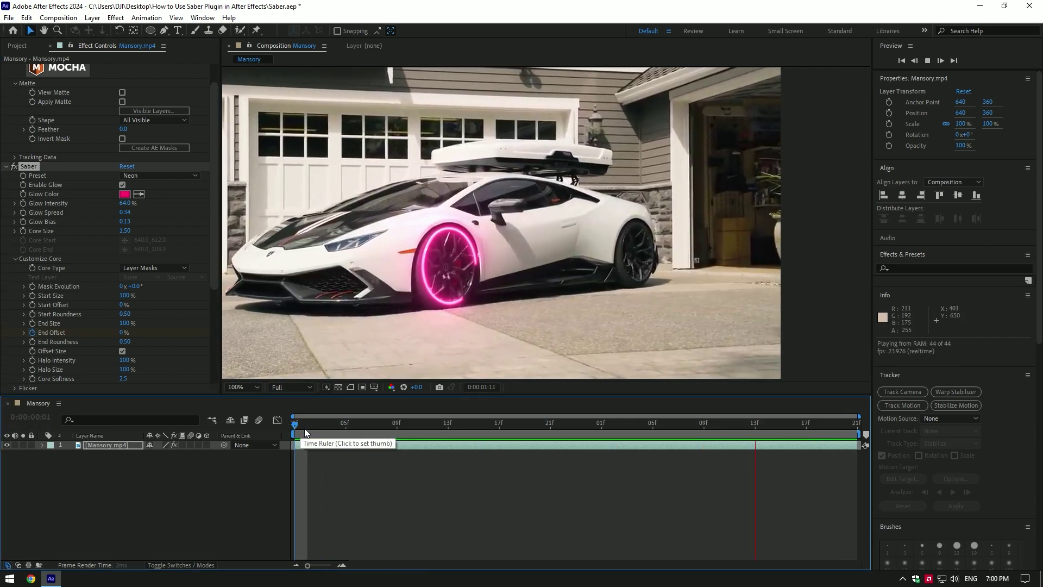
click(334, 428)
drag(334, 429, 276, 426)
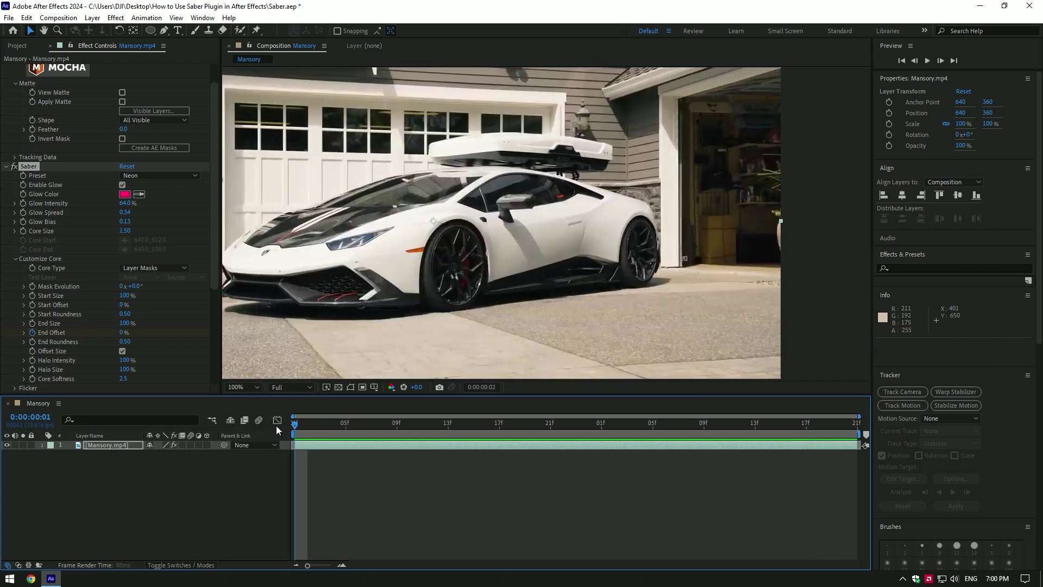
Keyframe Mask Evolution from 0 to one full revolution and preview the spin
click(32, 287)
drag(297, 424, 868, 425)
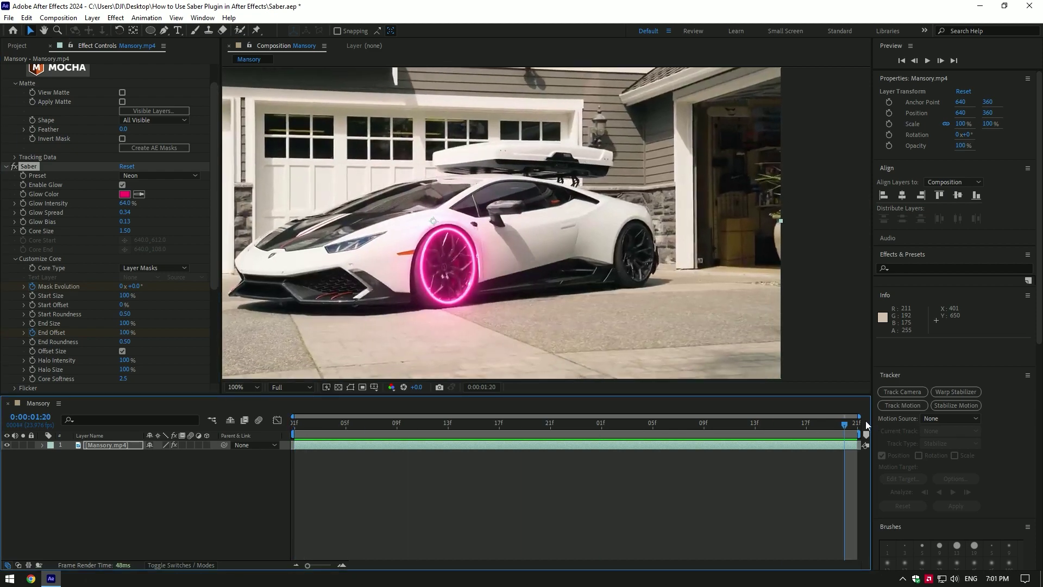
click(121, 286)
text(1)
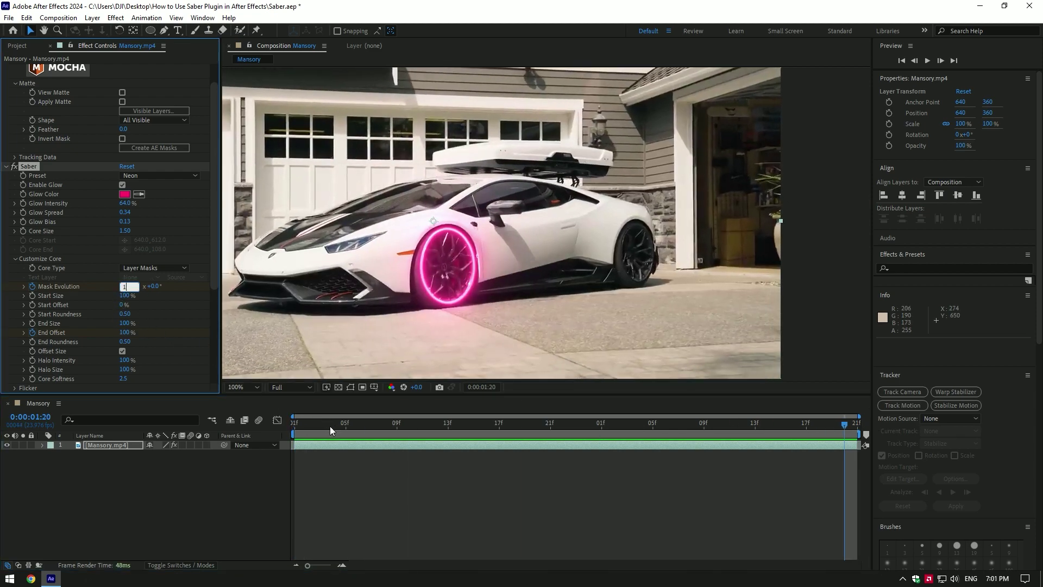
key(Return)
key(space)
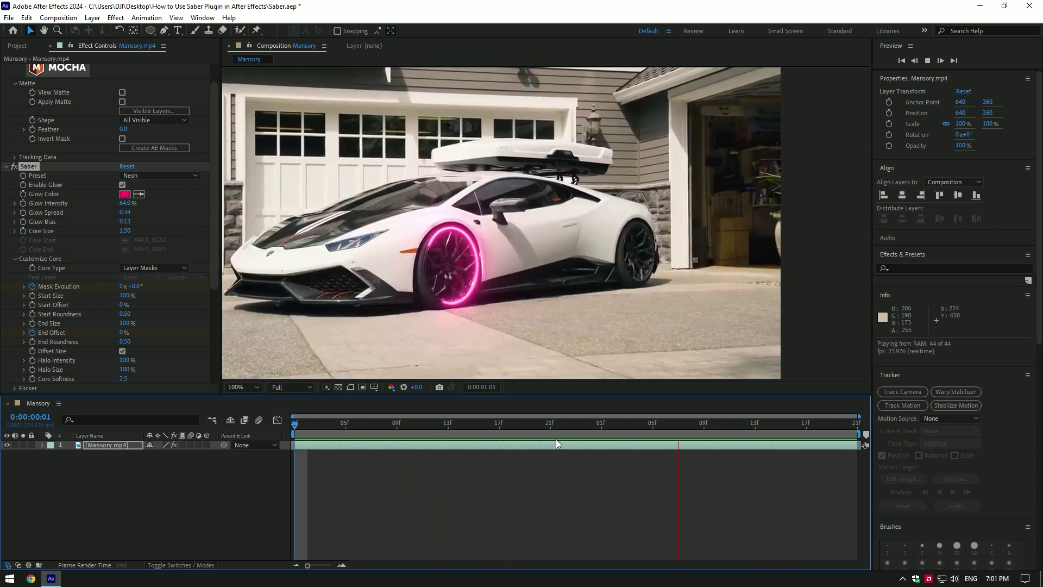
At frame 12, set Saber Start Size to 0% so the glow tapers, then preview
drag(559, 426, 436, 427)
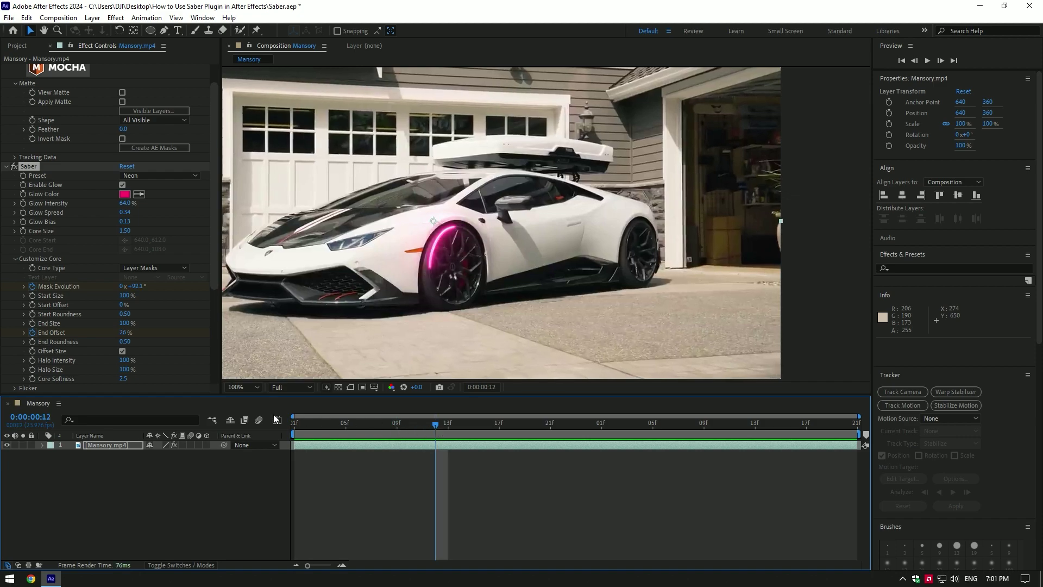
click(102, 337)
drag(125, 298, 23, 303)
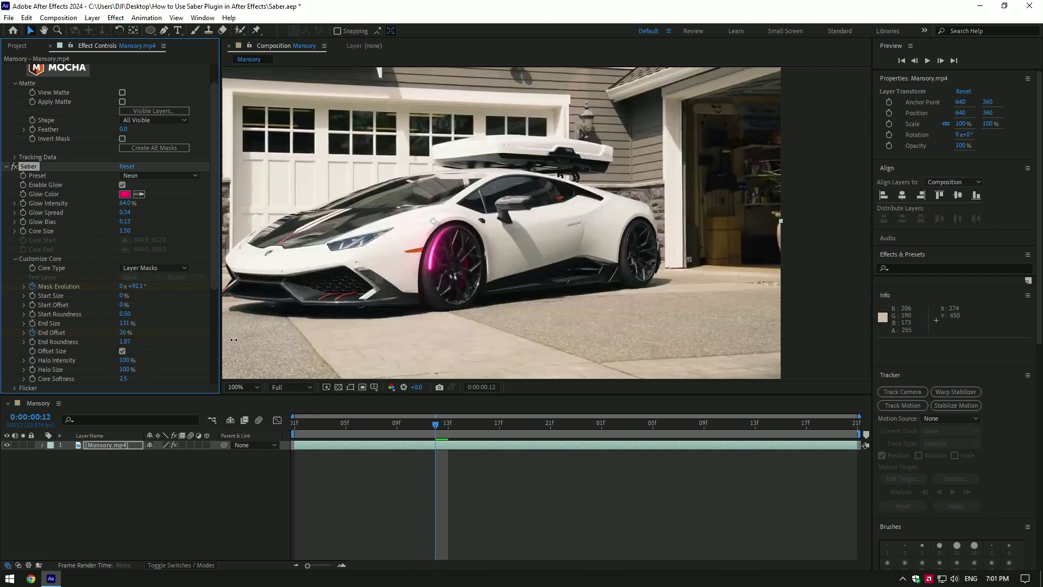
click(410, 426)
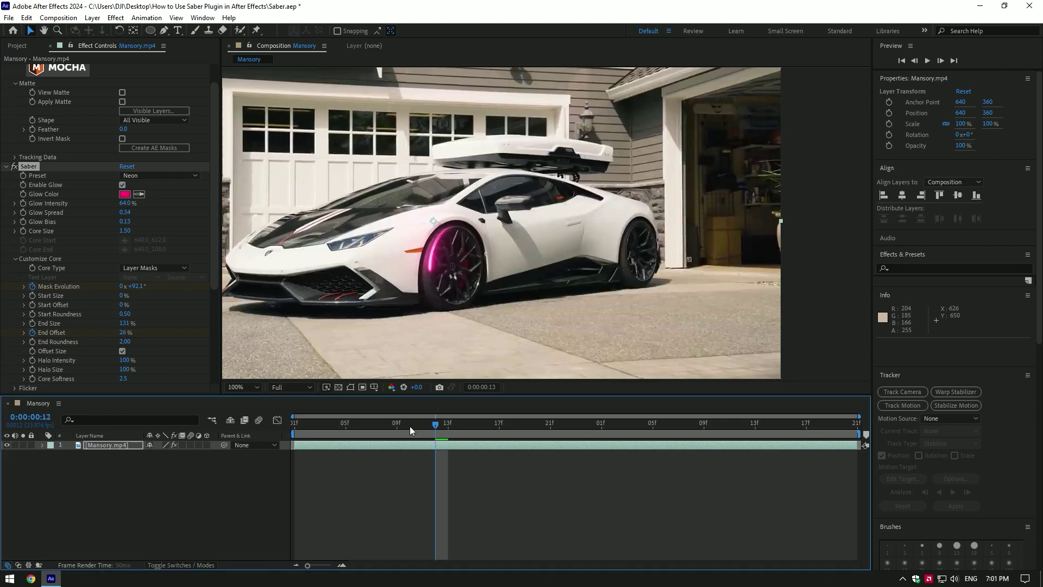
key(space)
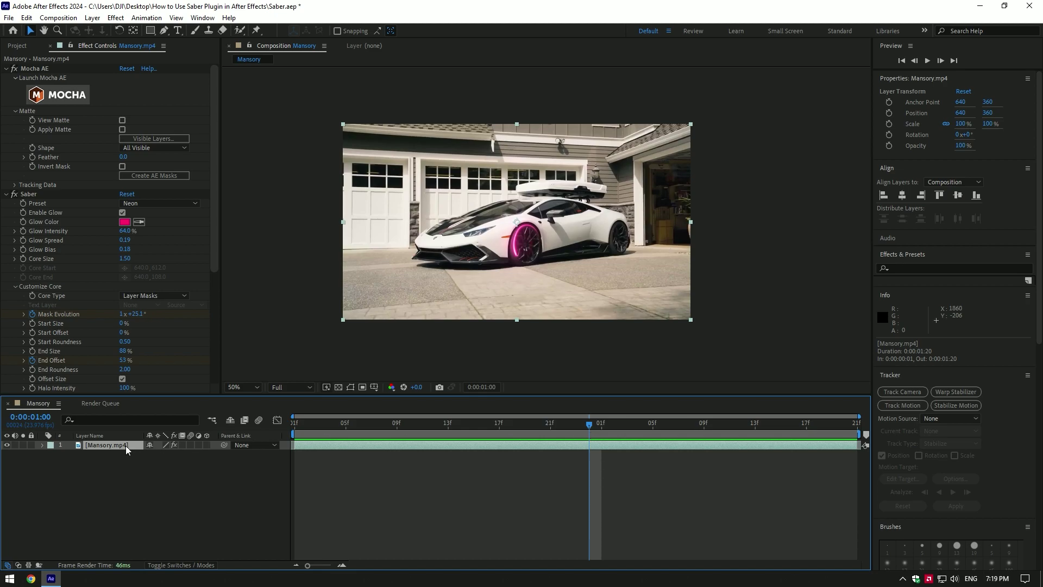
Duplicate the car layer and remove all effects from the copy
key(ctrl+d)
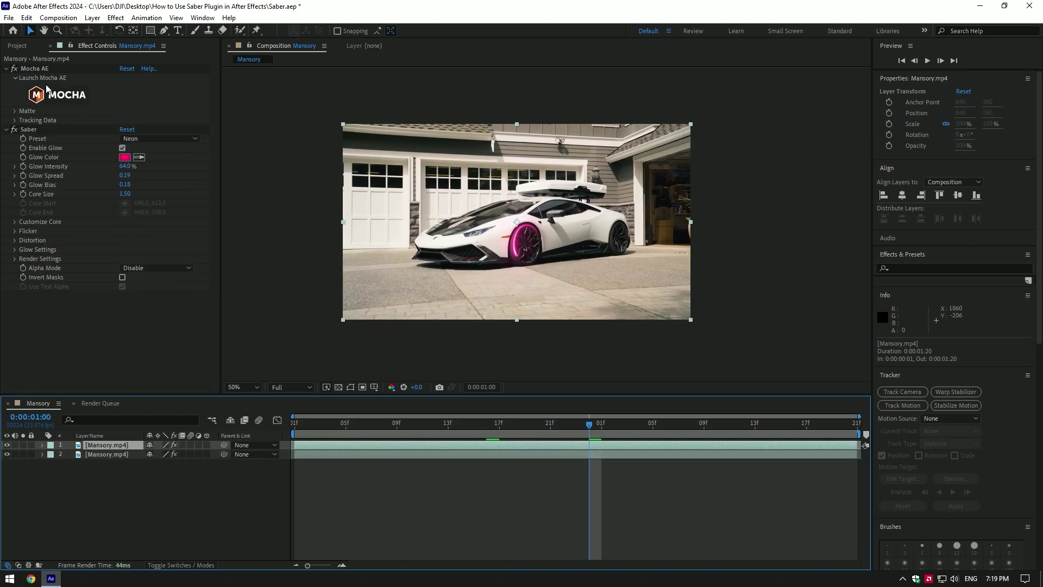
click(31, 70)
key(Delete)
key(Delete)
click(98, 453)
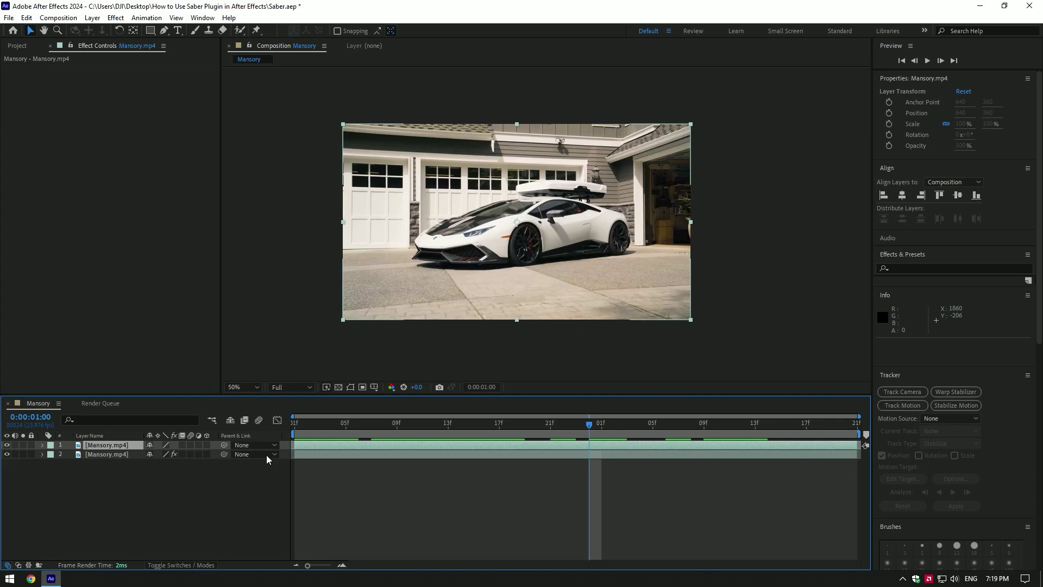
Camera-track the clean copy and create a null and camera from car-body track points
click(900, 392)
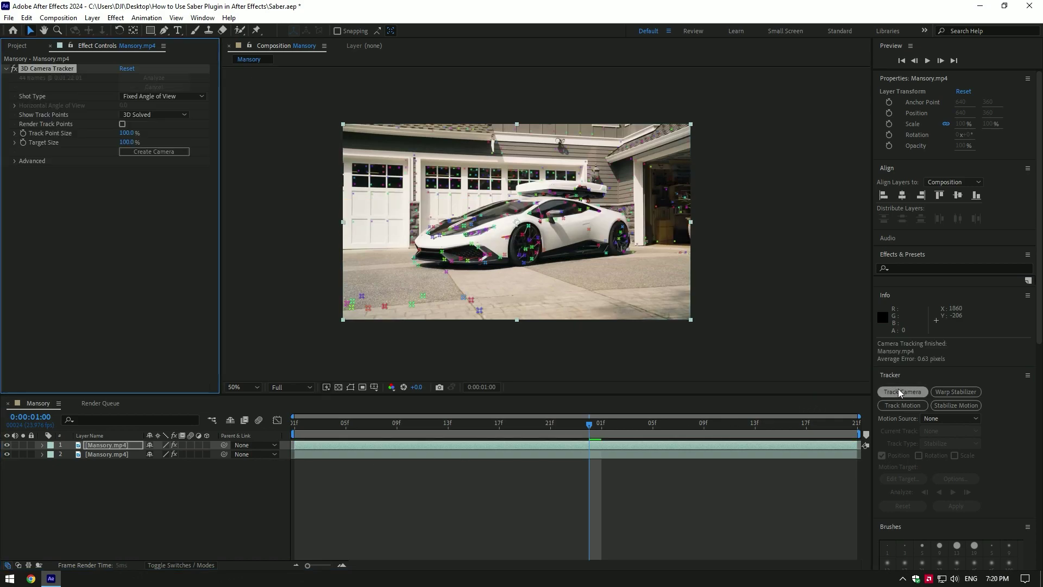
click(601, 224)
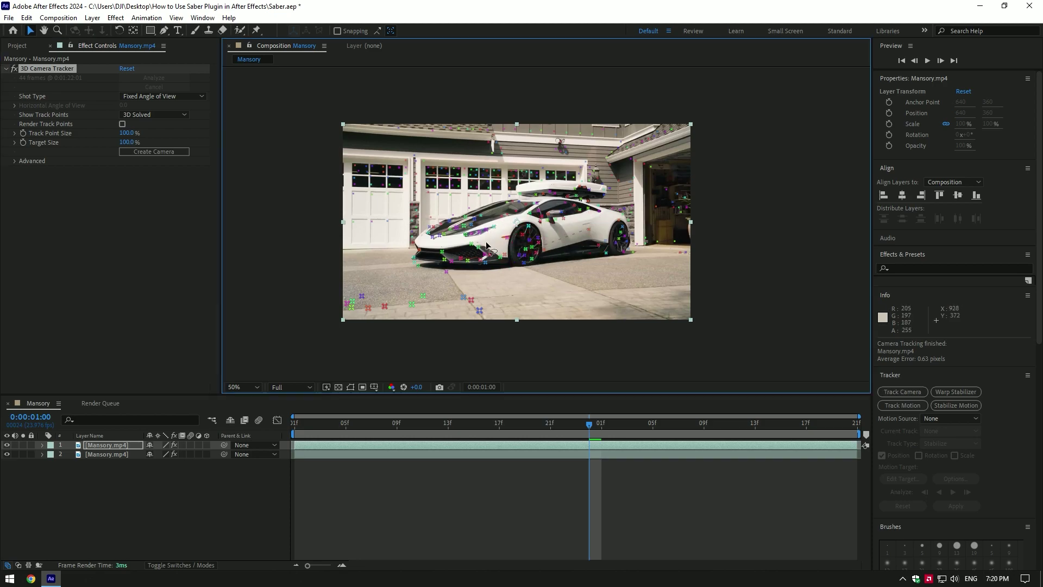
right_click(532, 226)
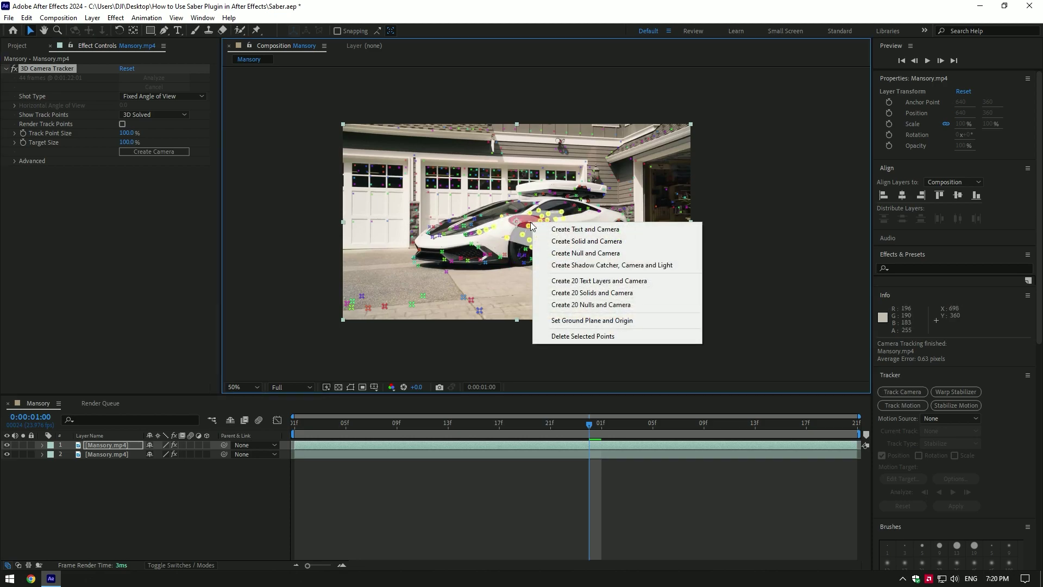
click(565, 254)
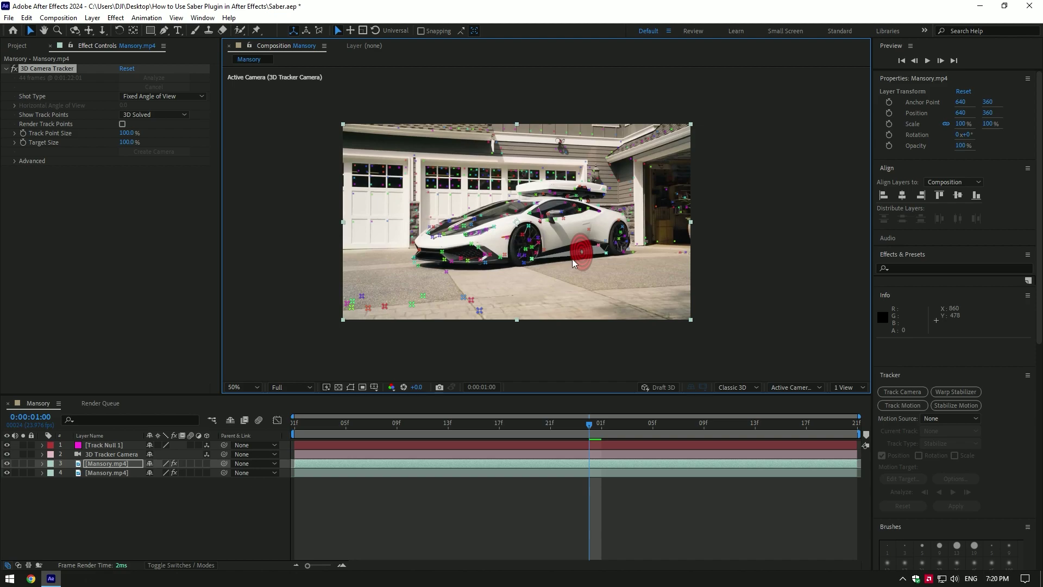
click(154, 496)
Create a new solid layer named Lines
right_click(155, 494)
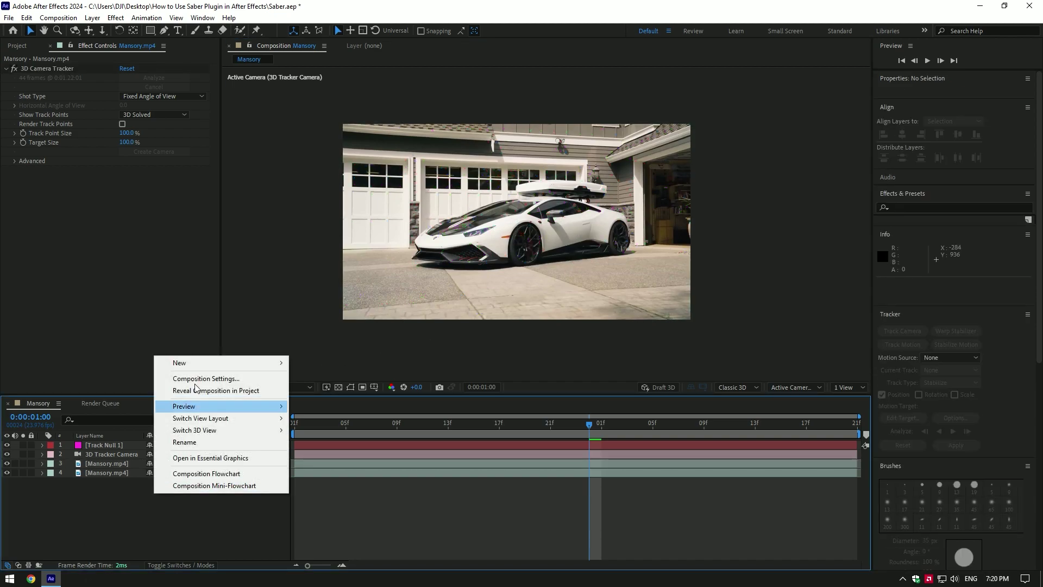
mouse_move(220, 363)
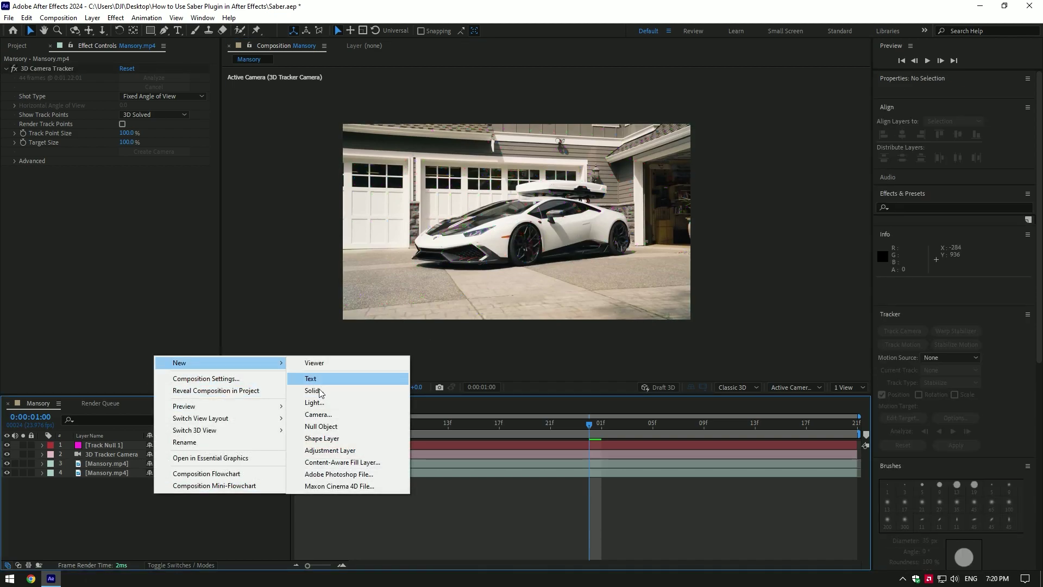
click(319, 389)
text(Lines)
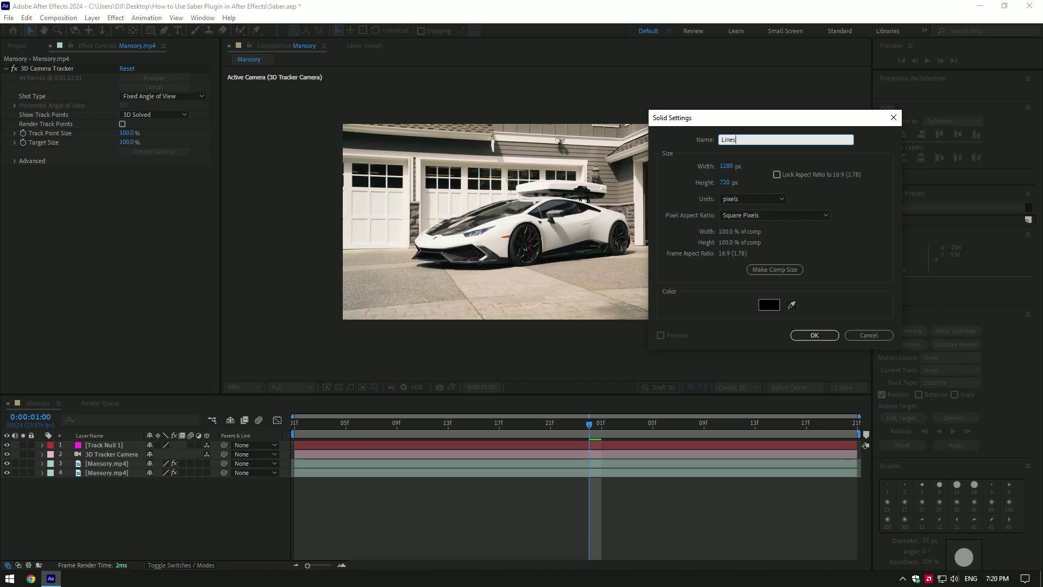
click(828, 335)
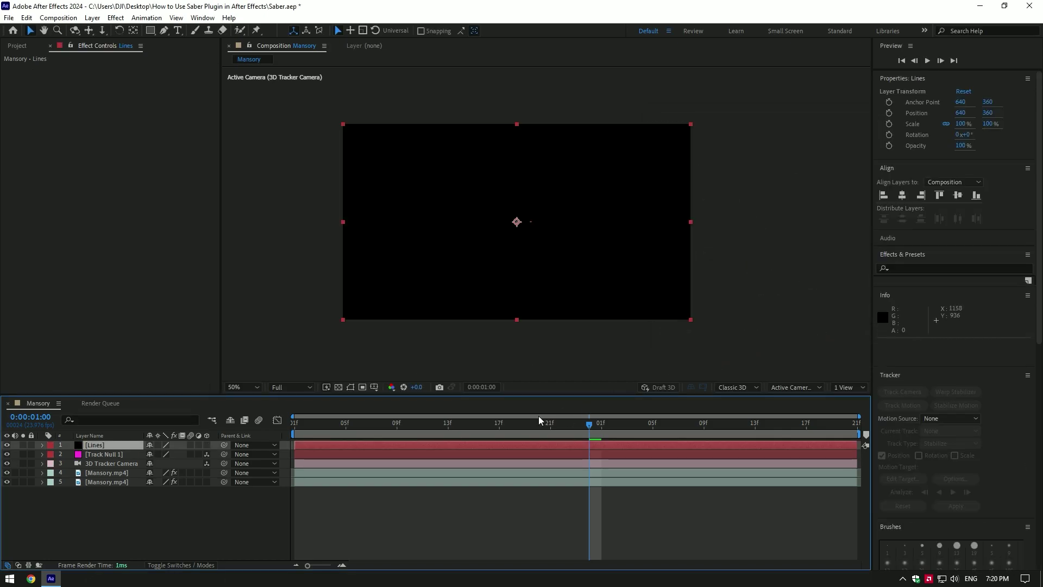
Parent Lines to Track Null 1, make it 3D, and scale it to 772%
mouse_move(224, 445)
mouse_down()
mouse_move(112, 458)
mouse_move(158, 458)
mouse_up()
click(207, 445)
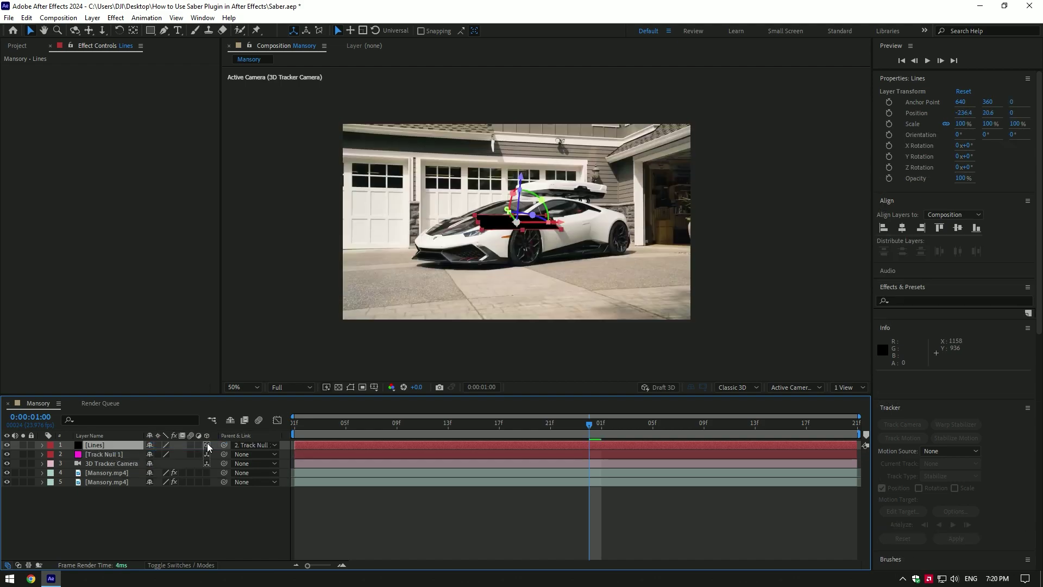
mouse_move(589, 424)
mouse_down()
mouse_move(356, 435)
mouse_move(435, 423)
mouse_up()
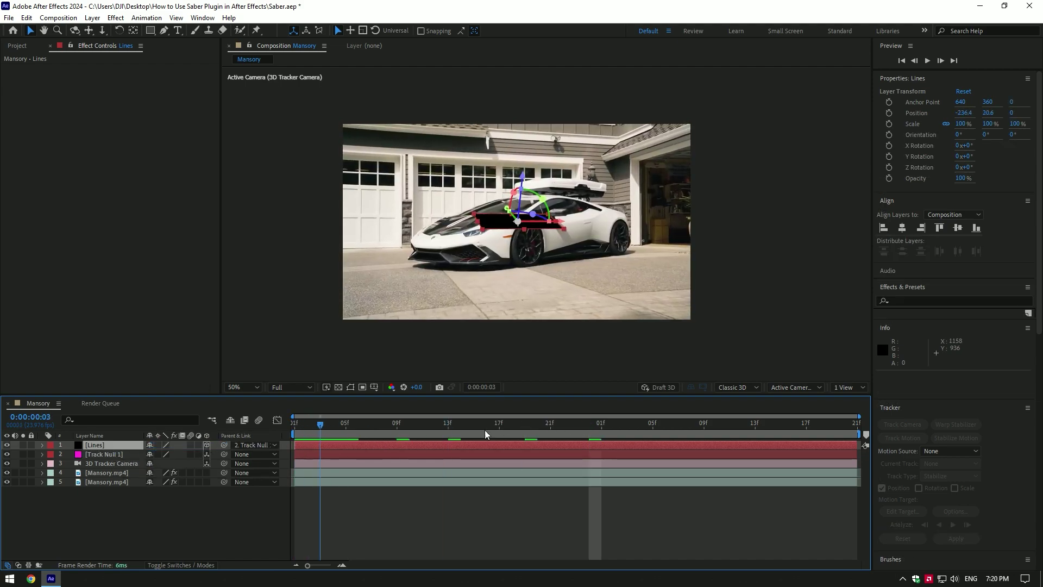
key(s)
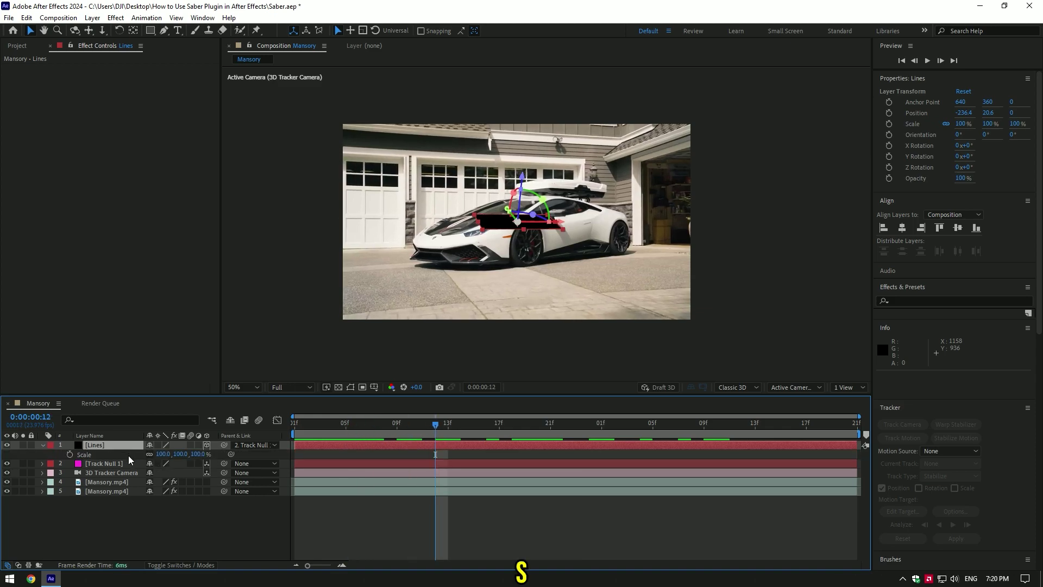
drag(160, 454, 531, 463)
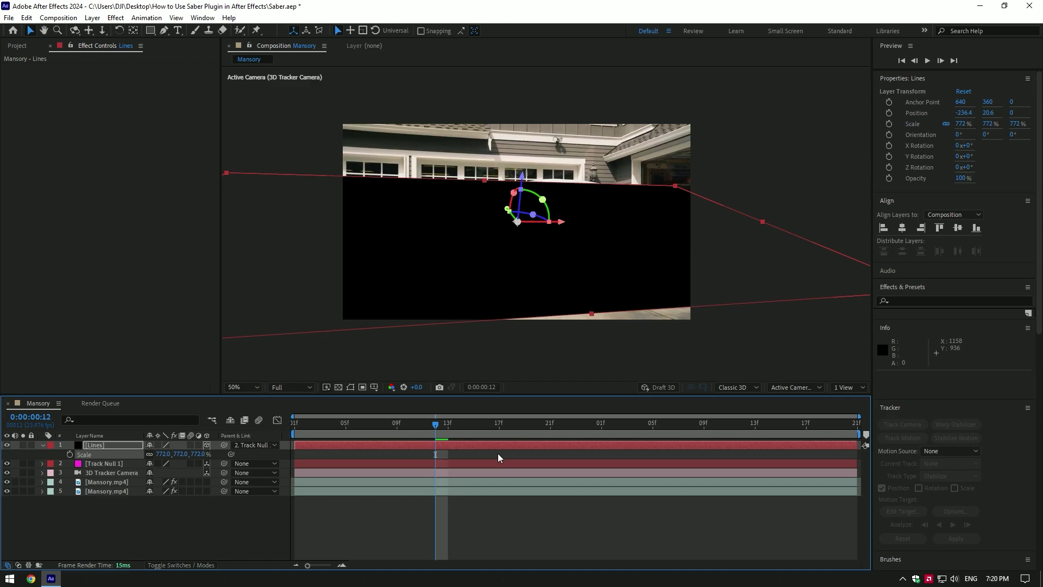
key(space)
Hide Lines and pen a mask path from right of the car to its left side
key(g)
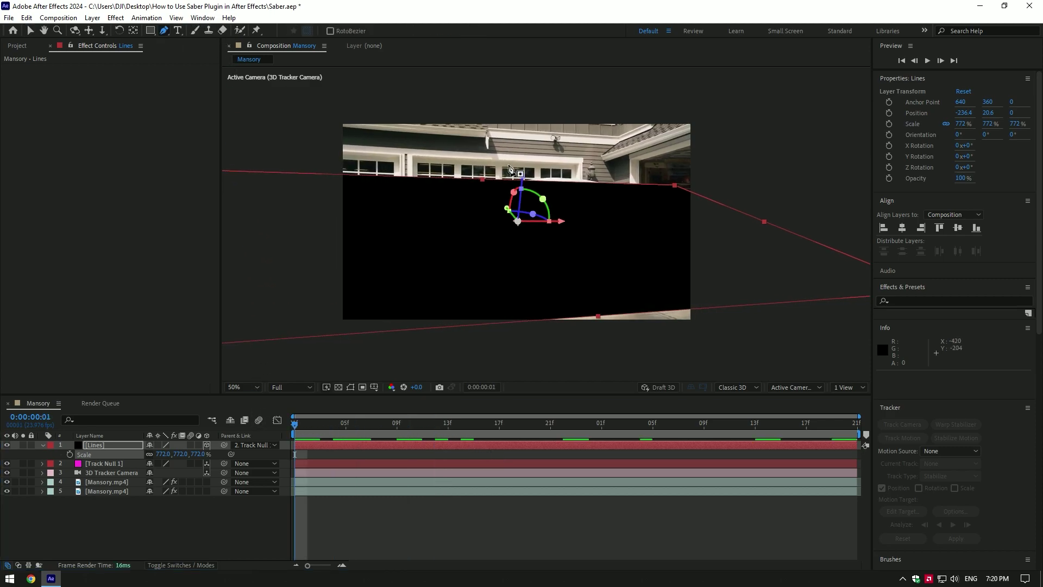
click(6, 445)
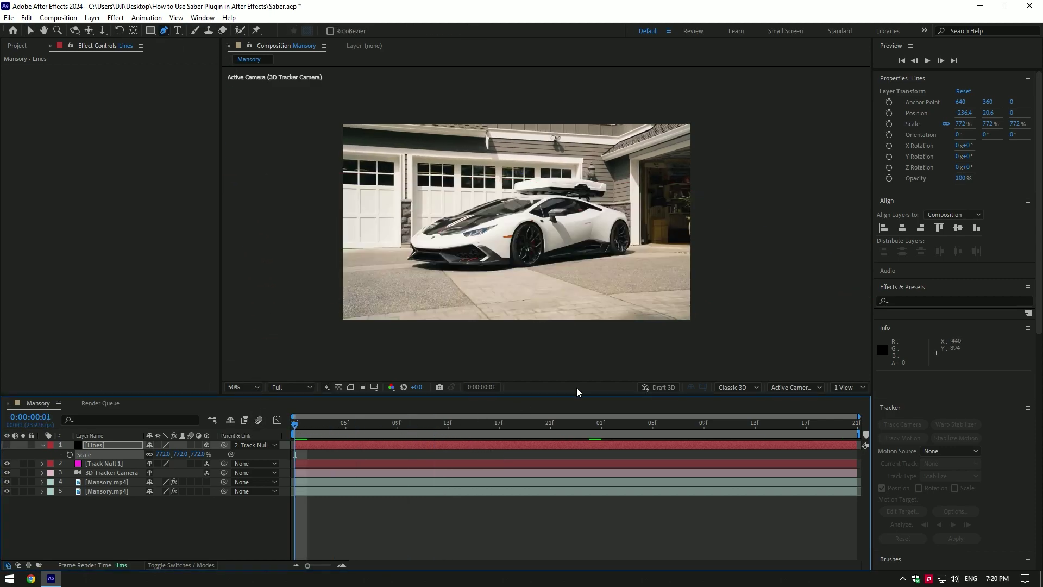
click(731, 214)
drag(698, 260, 619, 256)
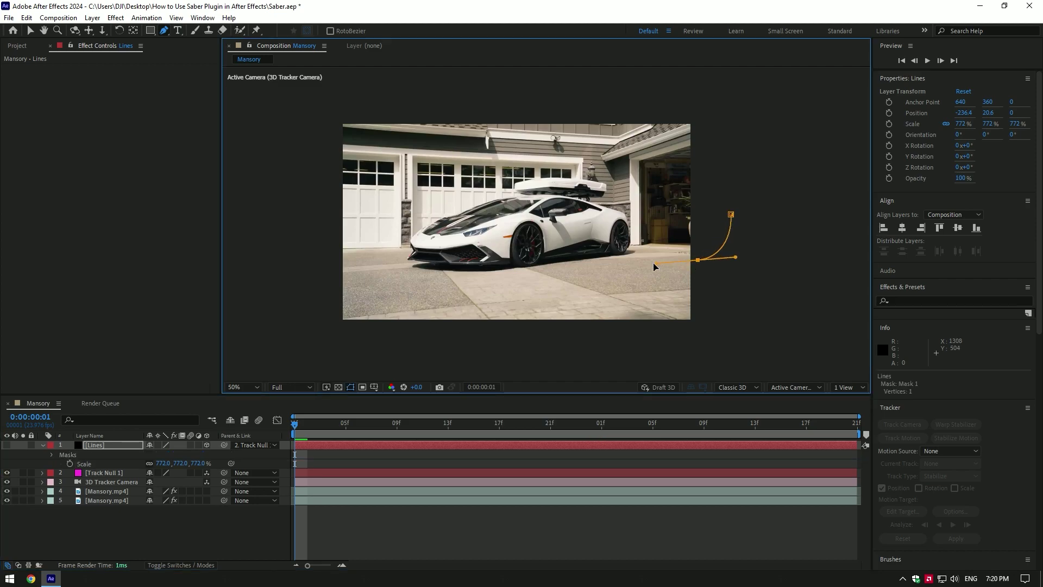
click(505, 227)
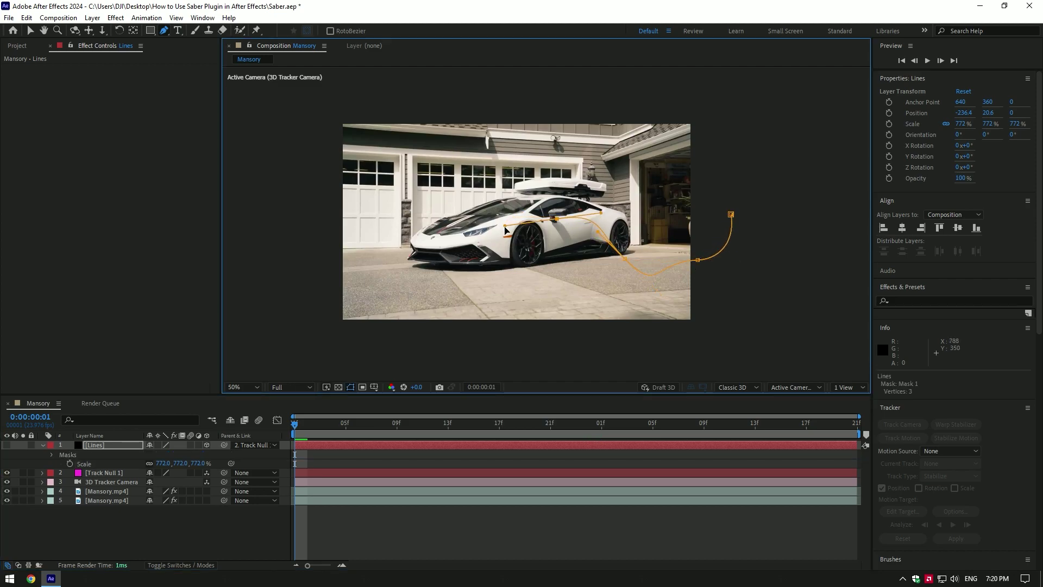
click(460, 226)
click(307, 215)
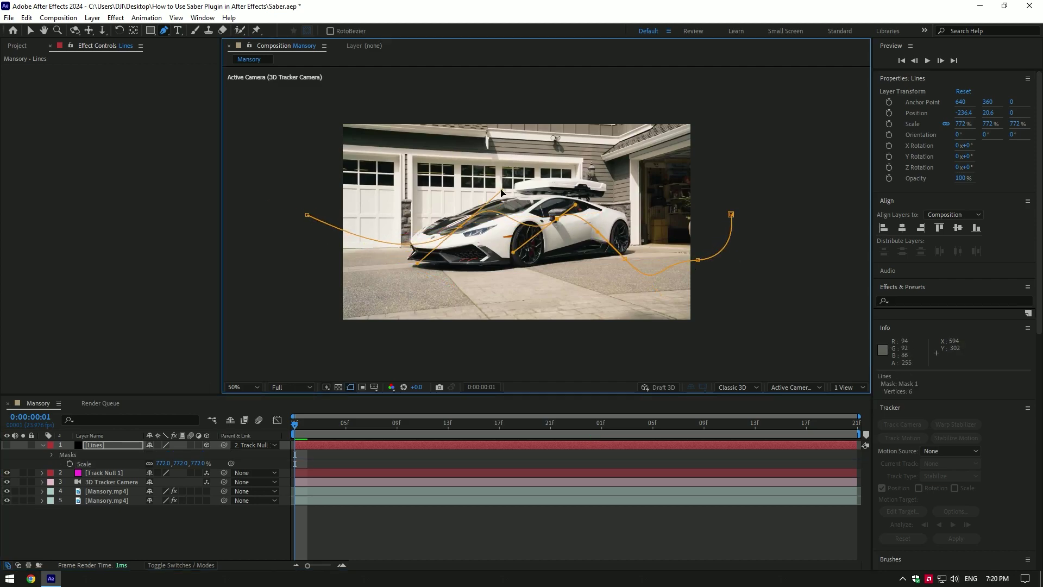
Lift and smooth the path points to arc over the car, then show Lines and preview
drag(505, 226, 500, 189)
drag(597, 231, 610, 193)
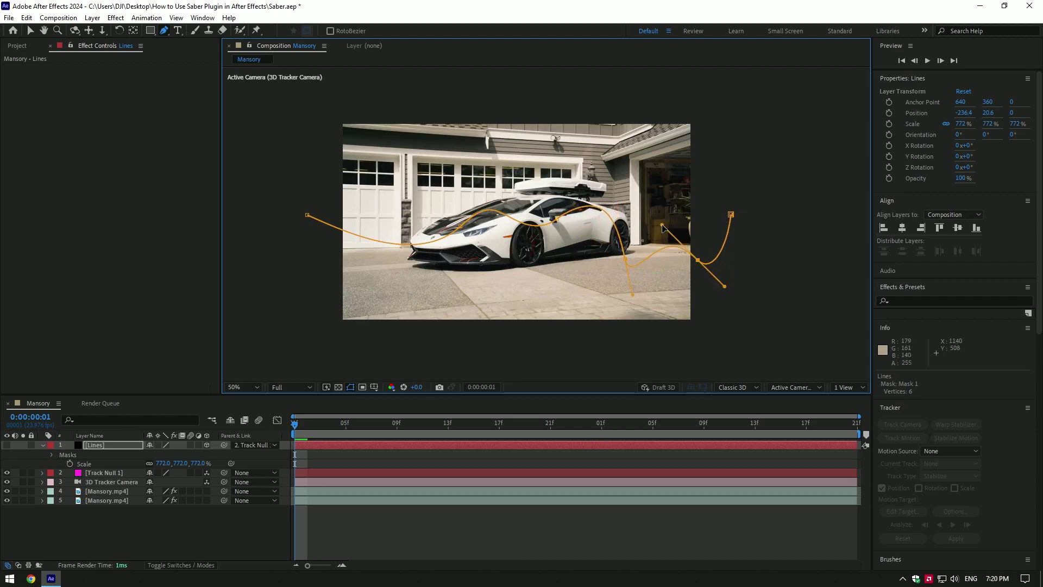
drag(697, 260, 750, 286)
click(8, 446)
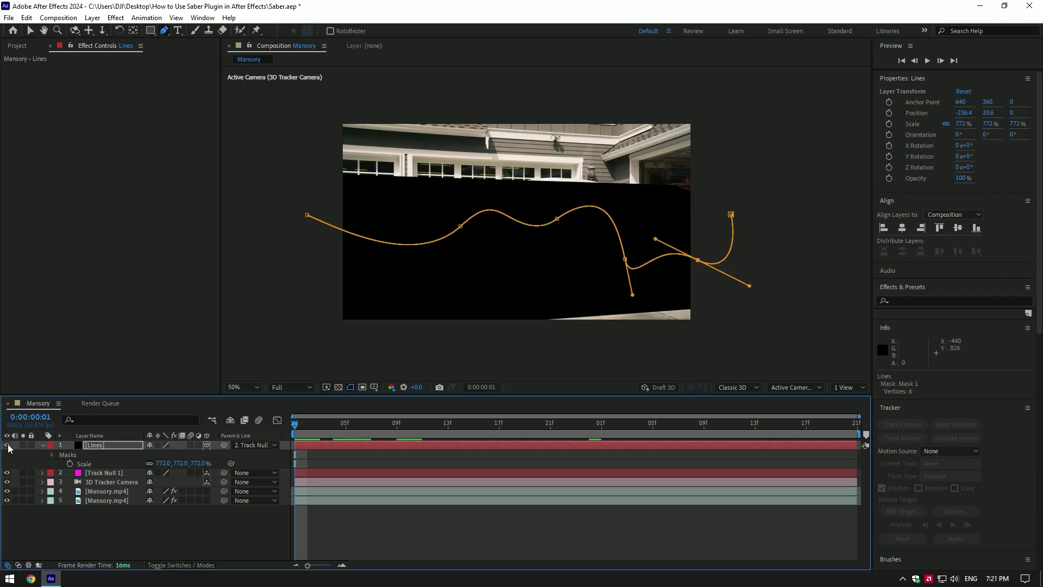
key(space)
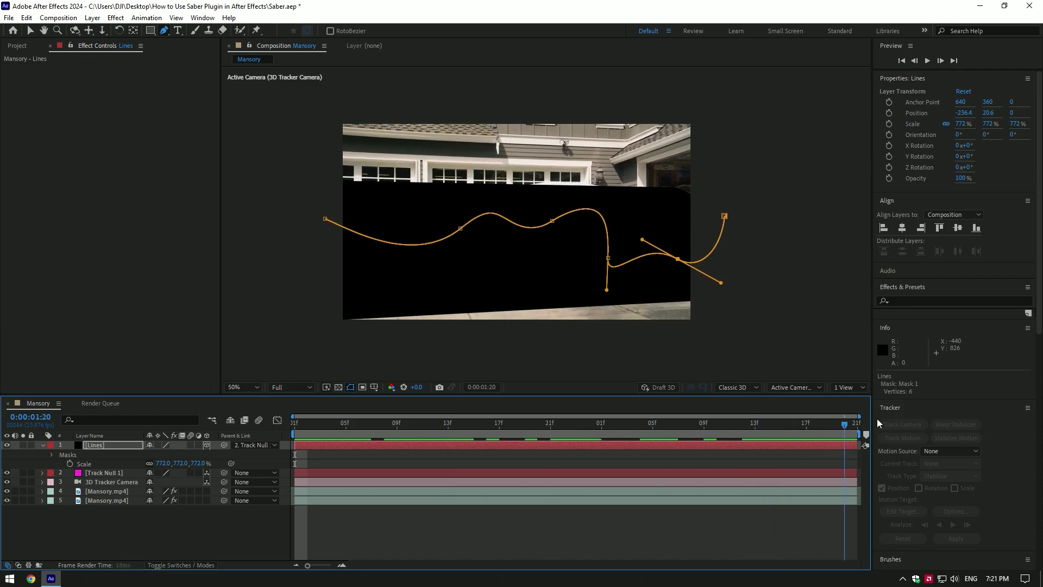
key(space)
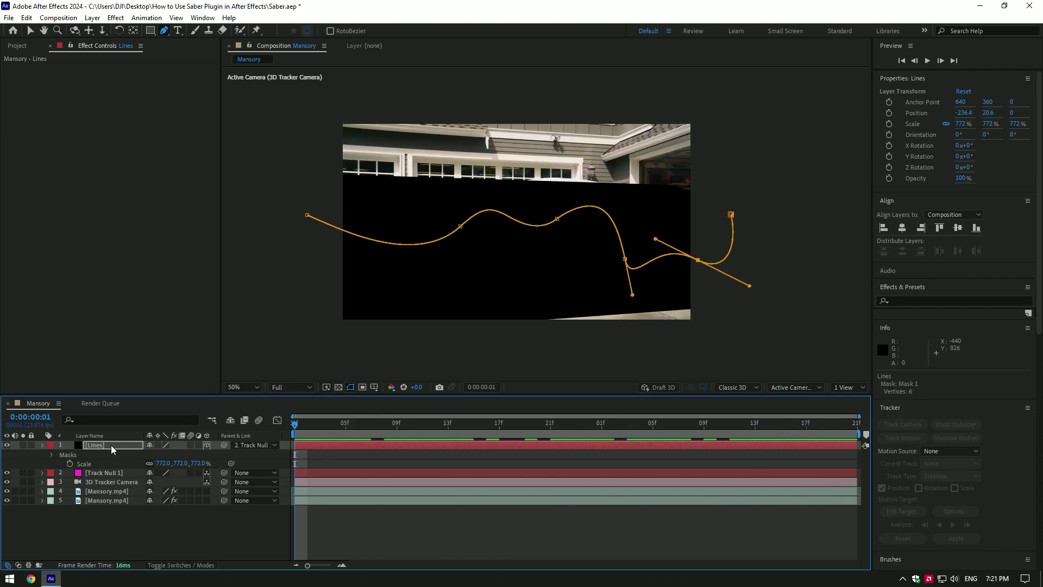
Apply Saber to Lines with Composite Settings set to Transparent
key(ctrl+space)
text(saber)
key(Return)
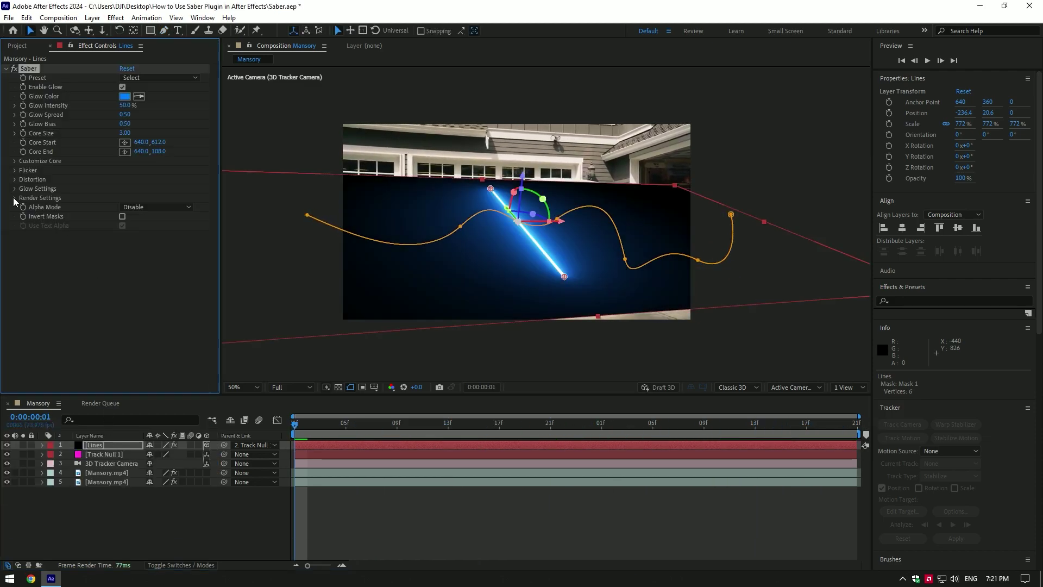
click(15, 199)
click(136, 290)
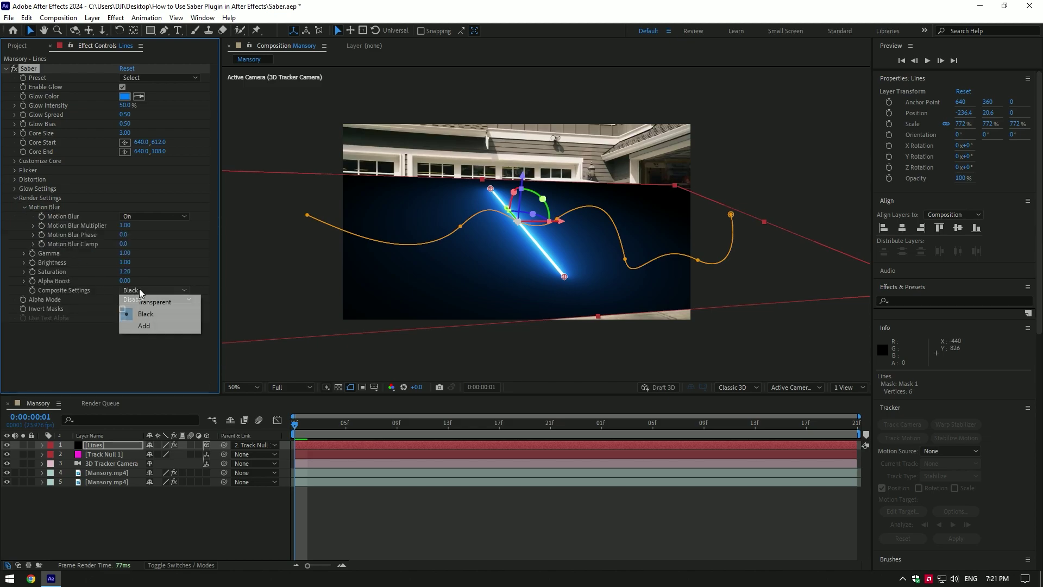
click(168, 303)
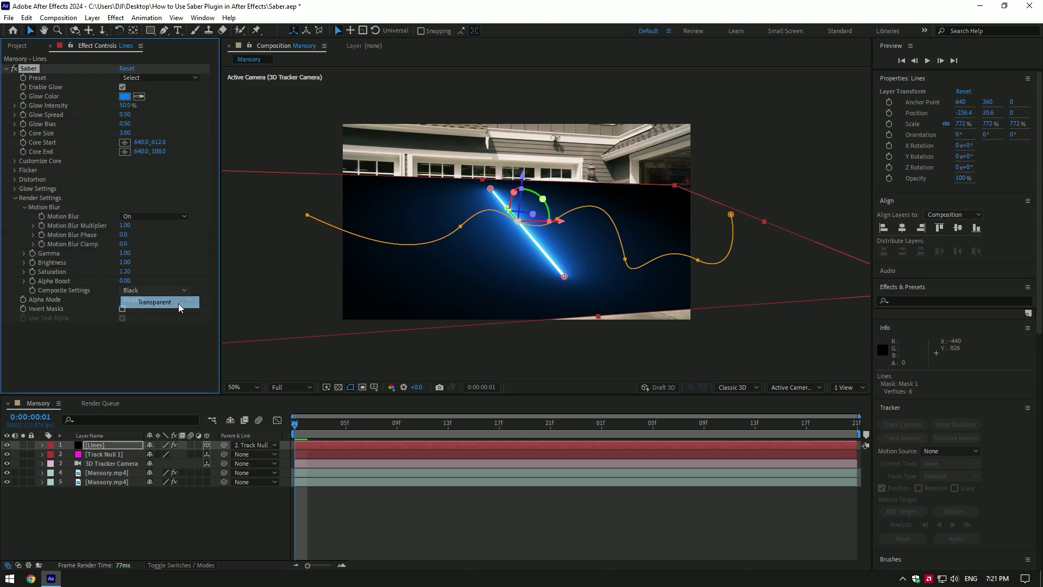
Set Saber's Core Type to Layer Masks and check the glow along the path
click(21, 162)
click(154, 170)
click(160, 194)
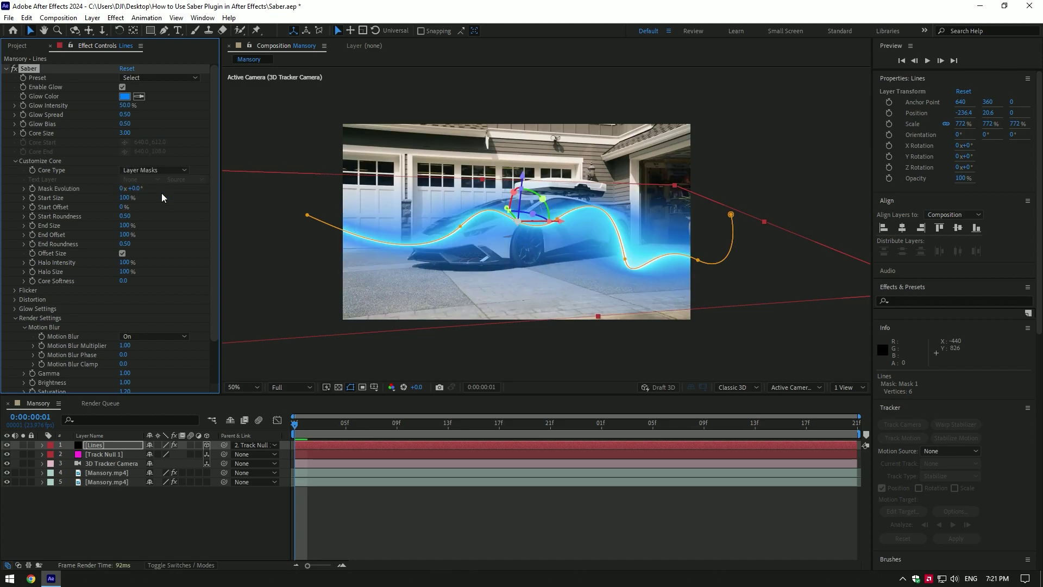
click(352, 388)
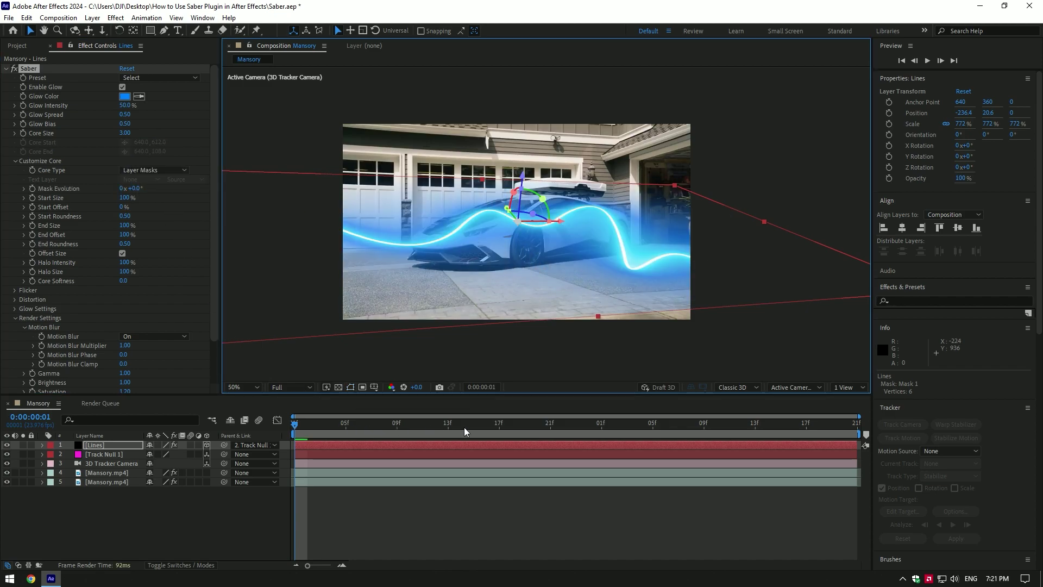
drag(465, 432, 641, 441)
Apply the pink Neon Saber preset to the Lines glow and preview it around the car
click(146, 80)
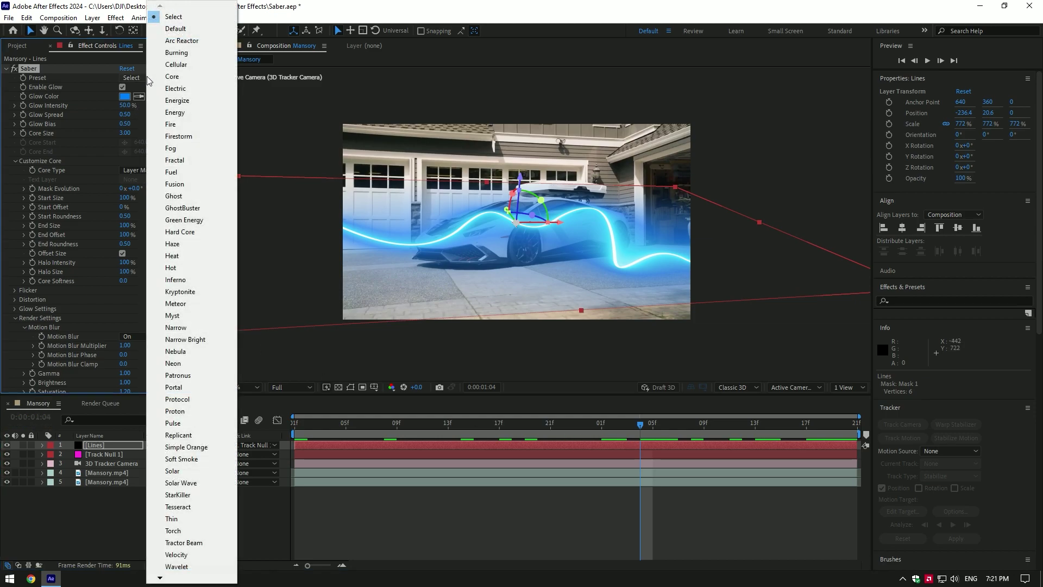
click(189, 363)
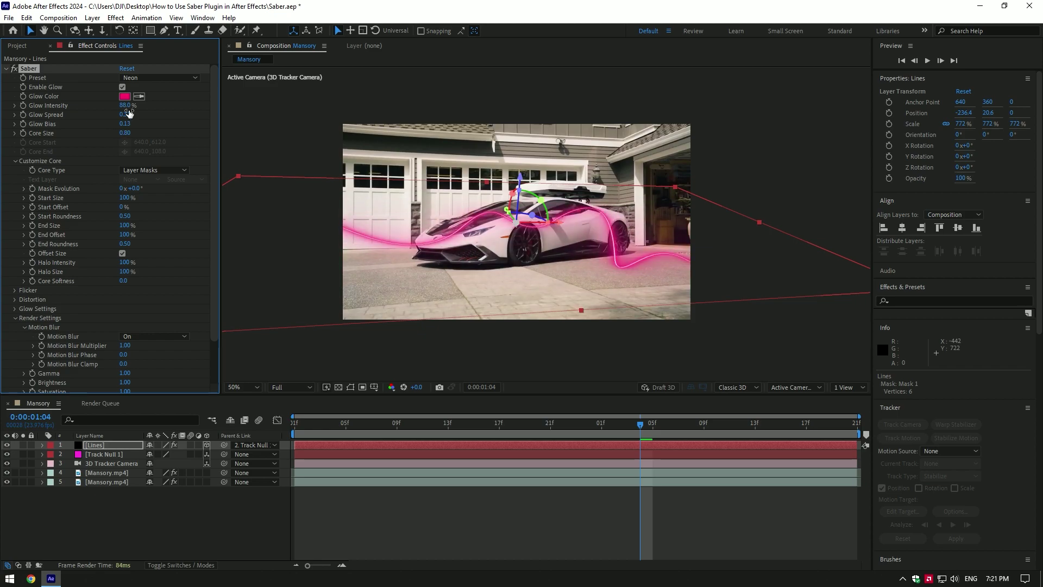
key(space)
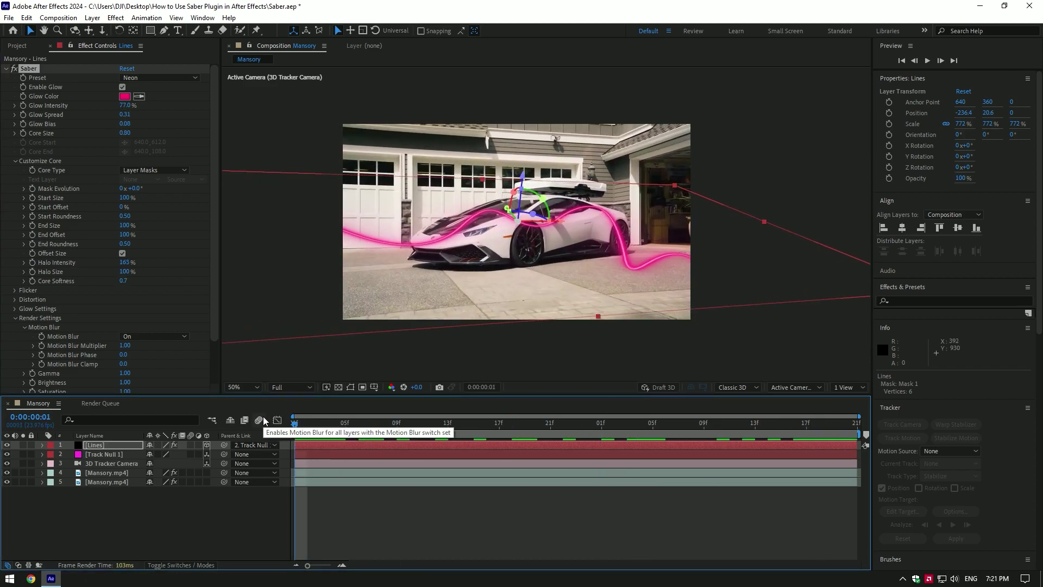
Keyframe Saber End Offset from 0% at the first frame to 100% at 1:20
click(49, 236)
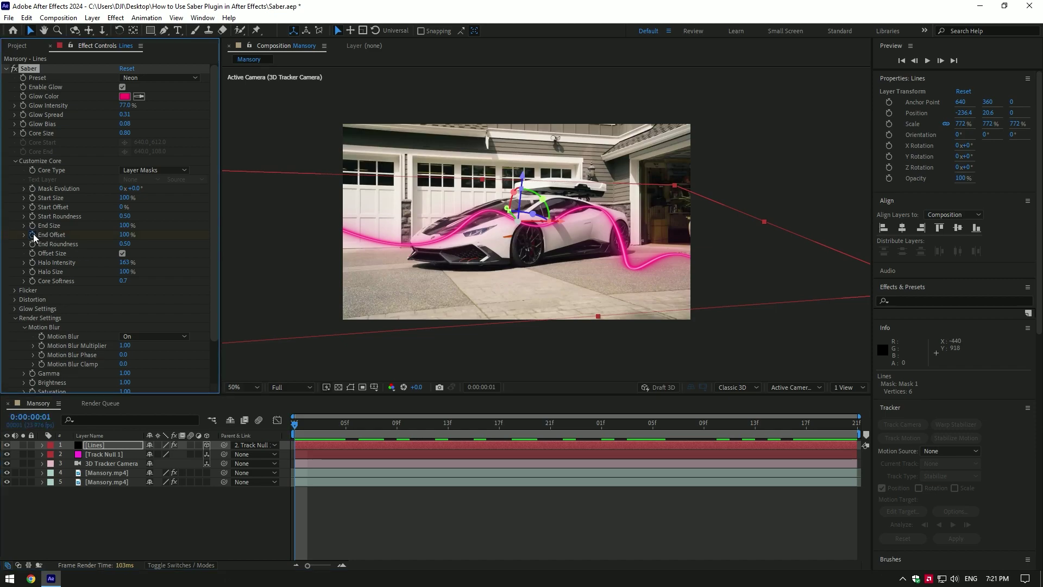
text(0)
key(Return)
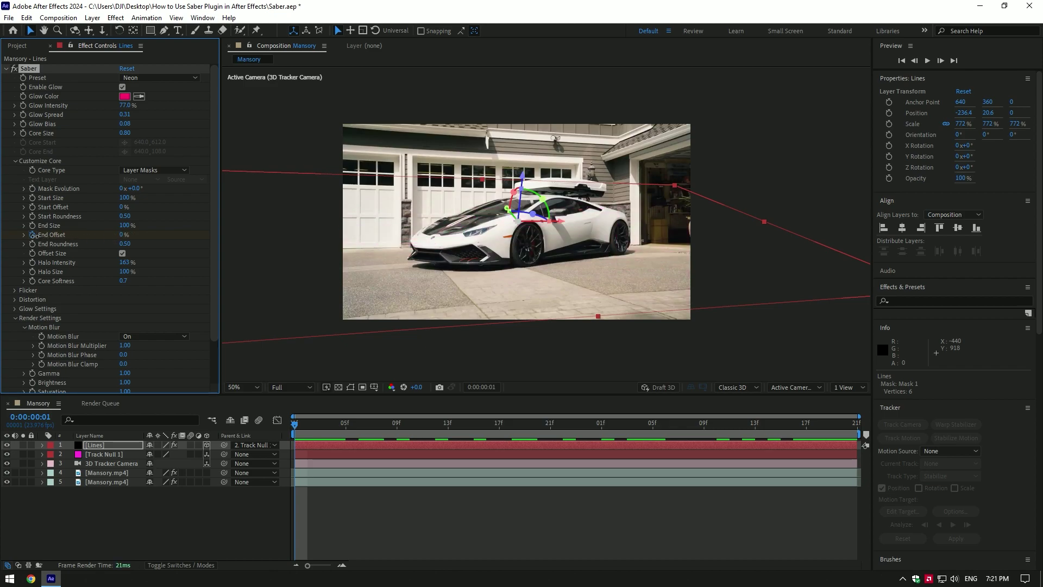
click(305, 429)
key(space)
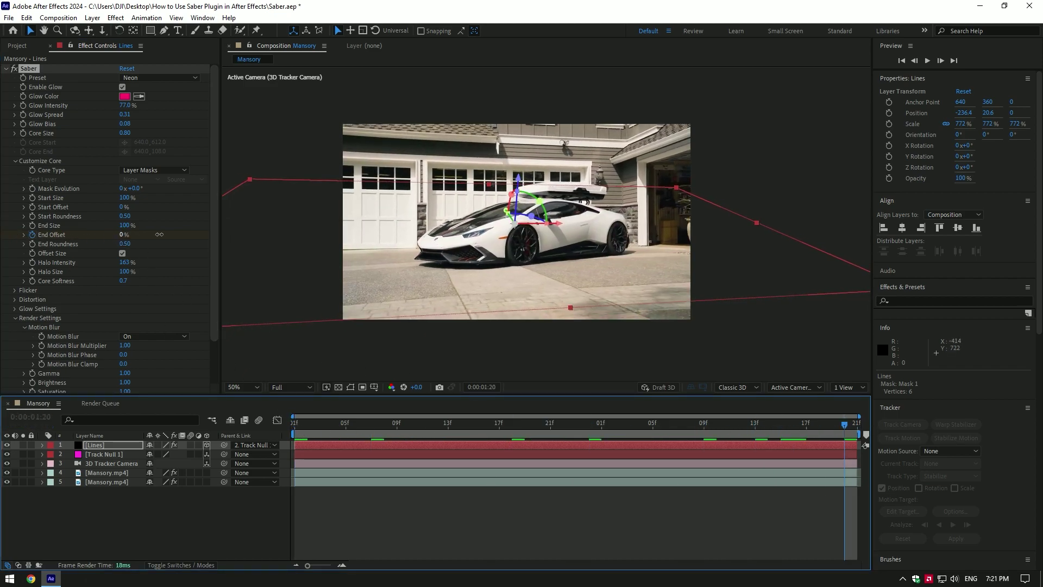
drag(159, 235, 312, 238)
drag(288, 428, 846, 413)
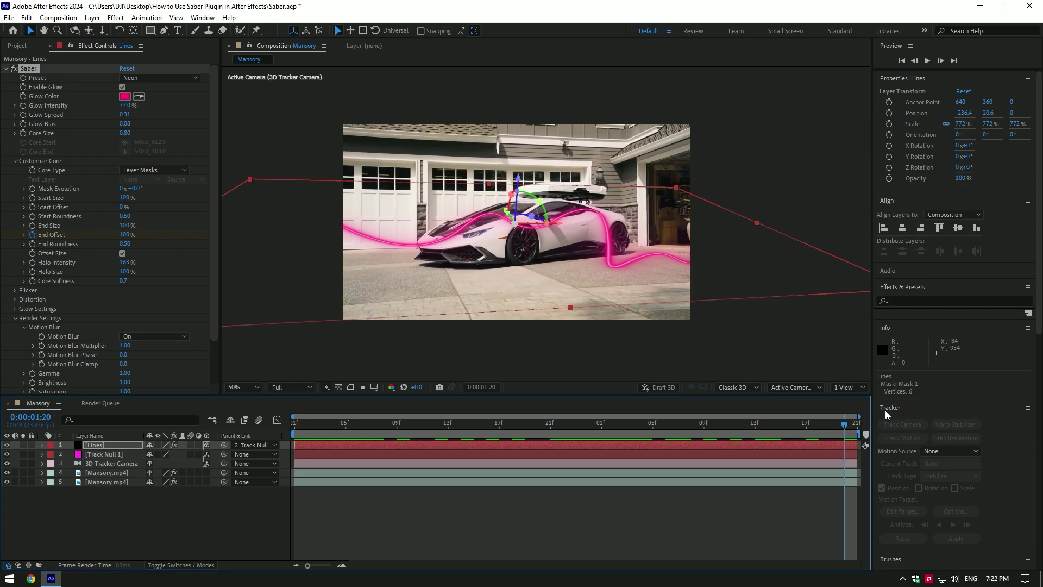
Keyframe Start Offset at 0% at 1:08 and 100% at 1:20, then scrub to check the sweep
drag(501, 426, 691, 426)
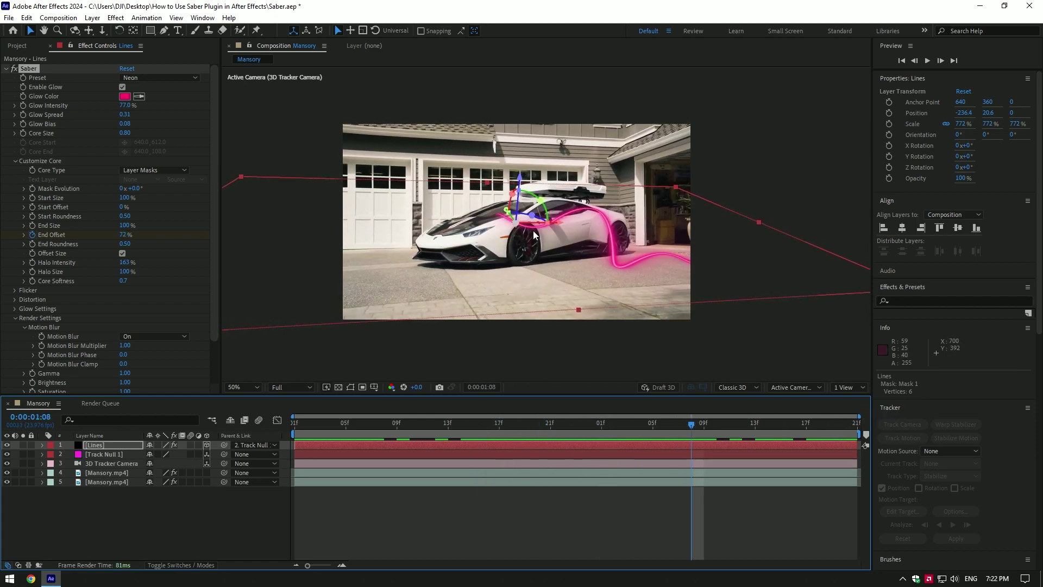
click(33, 208)
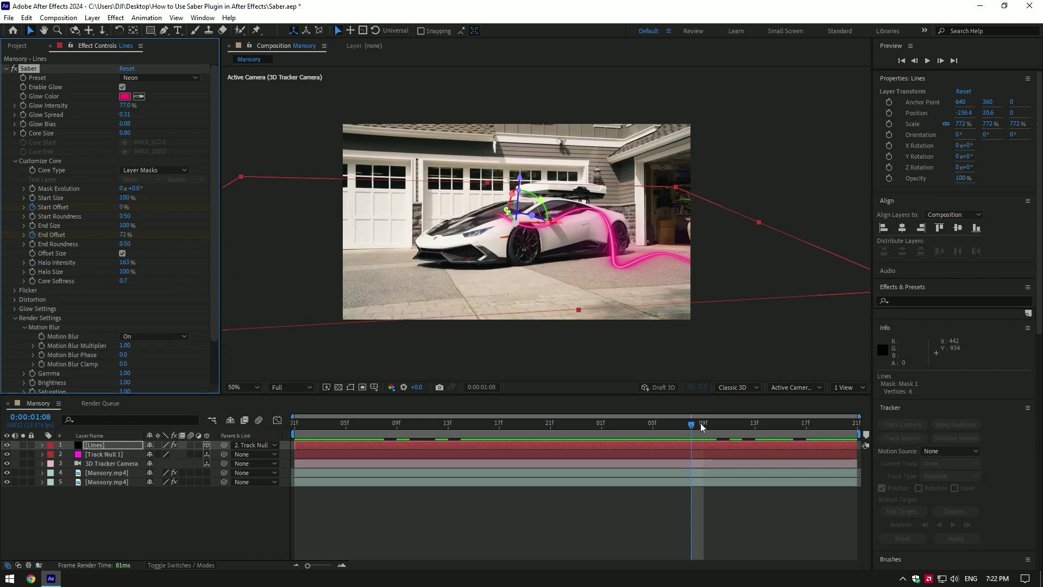
drag(701, 427, 844, 419)
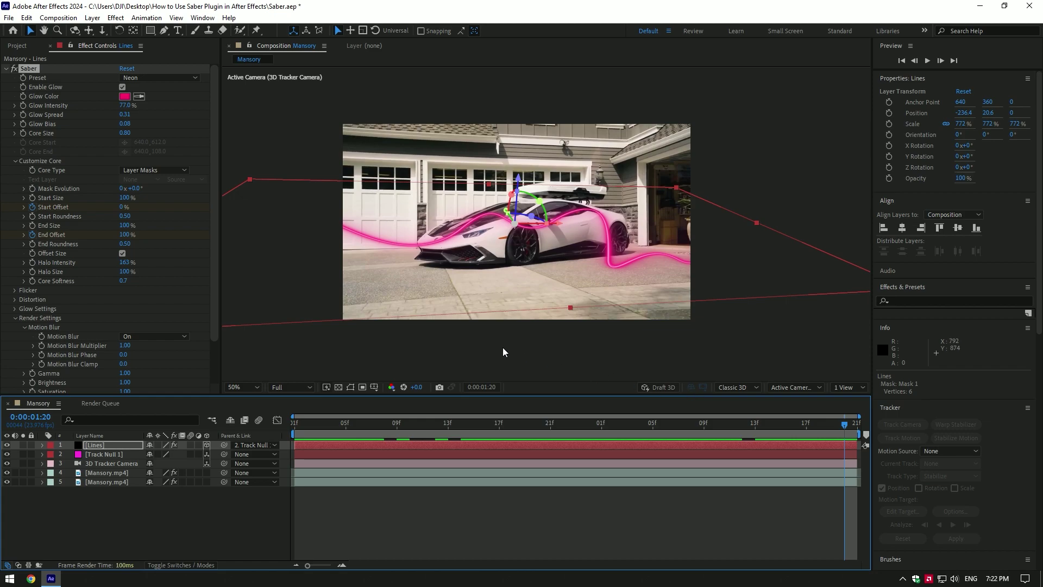
drag(124, 207, 227, 202)
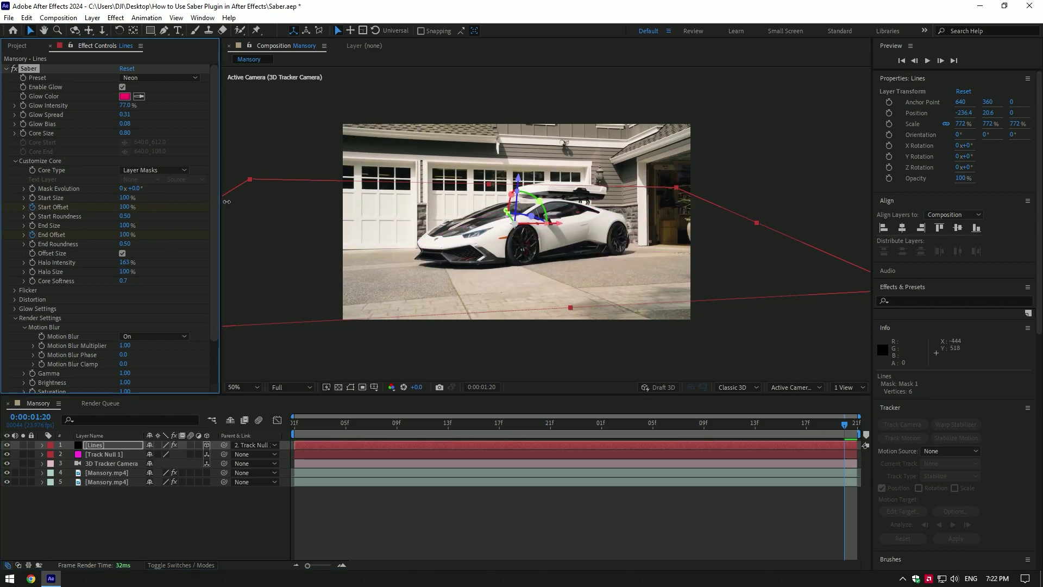
mouse_move(708, 428)
mouse_down()
mouse_move(400, 428)
mouse_move(856, 402)
mouse_move(781, 411)
mouse_up()
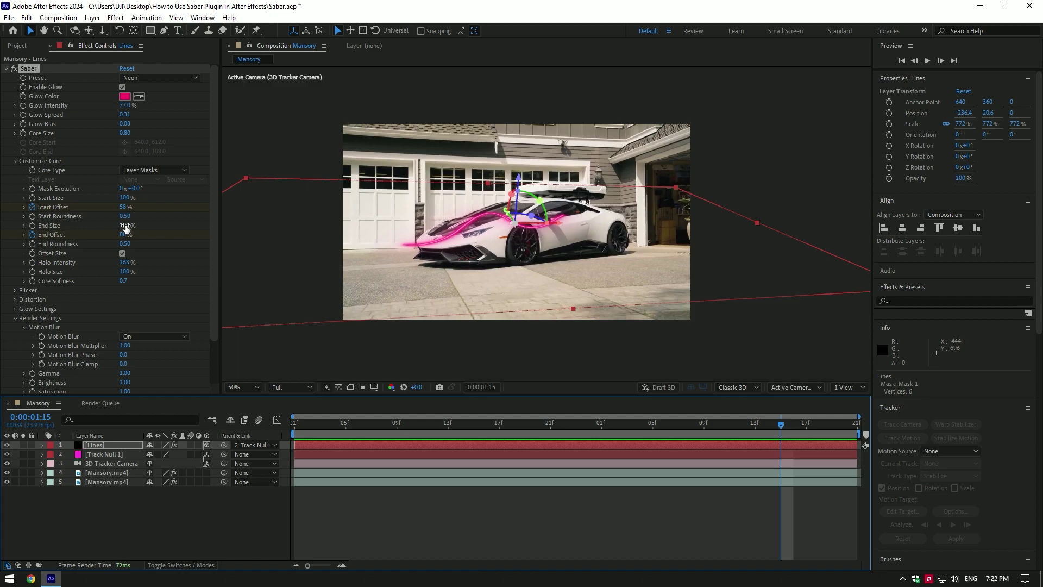
Set Saber End Size to 131% and Start Size to 28%, then preview the tapered sweep
drag(125, 225, 139, 224)
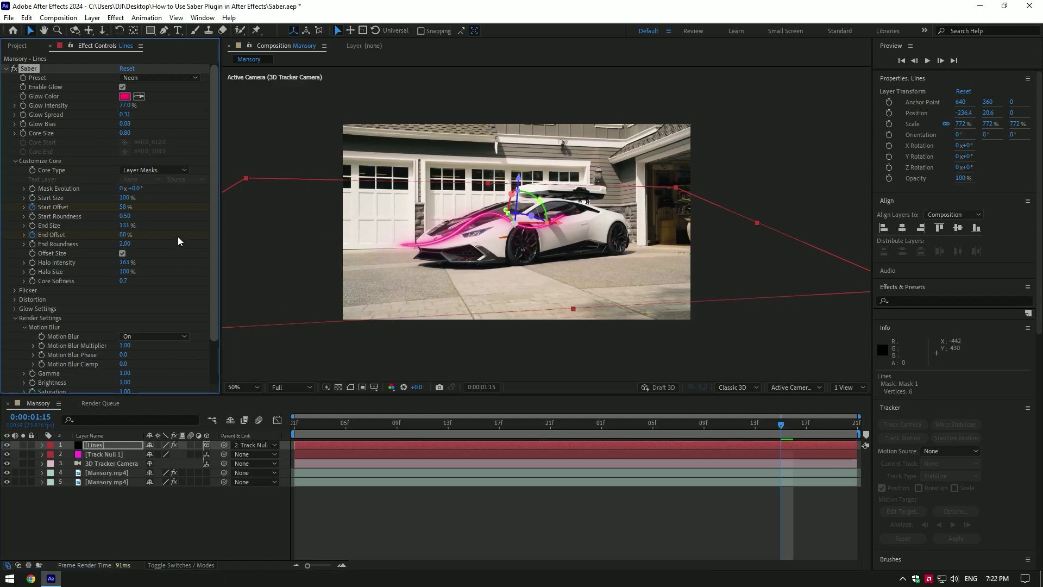
drag(54, 200, 30, 202)
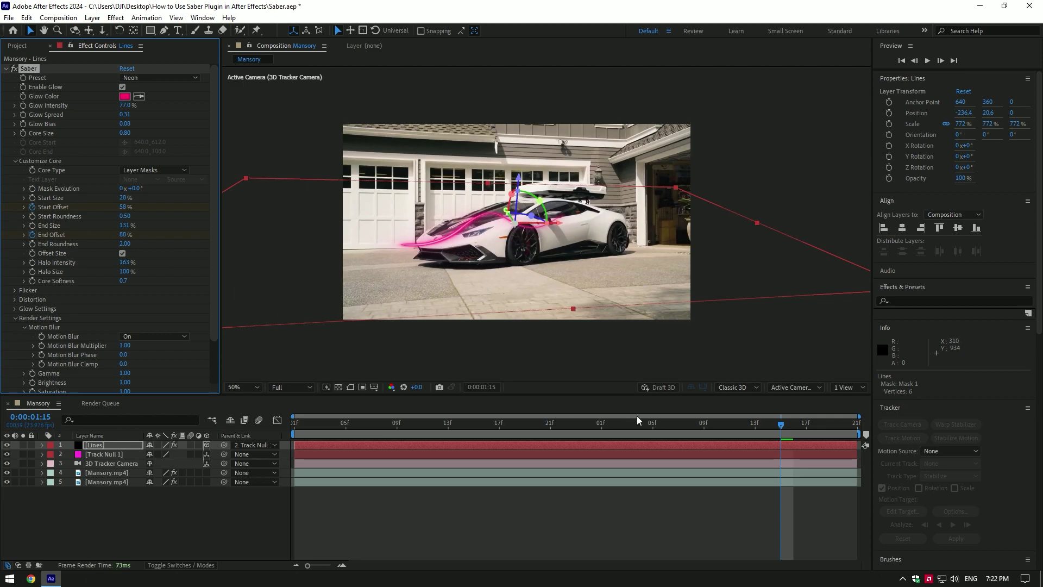
drag(776, 429, 488, 418)
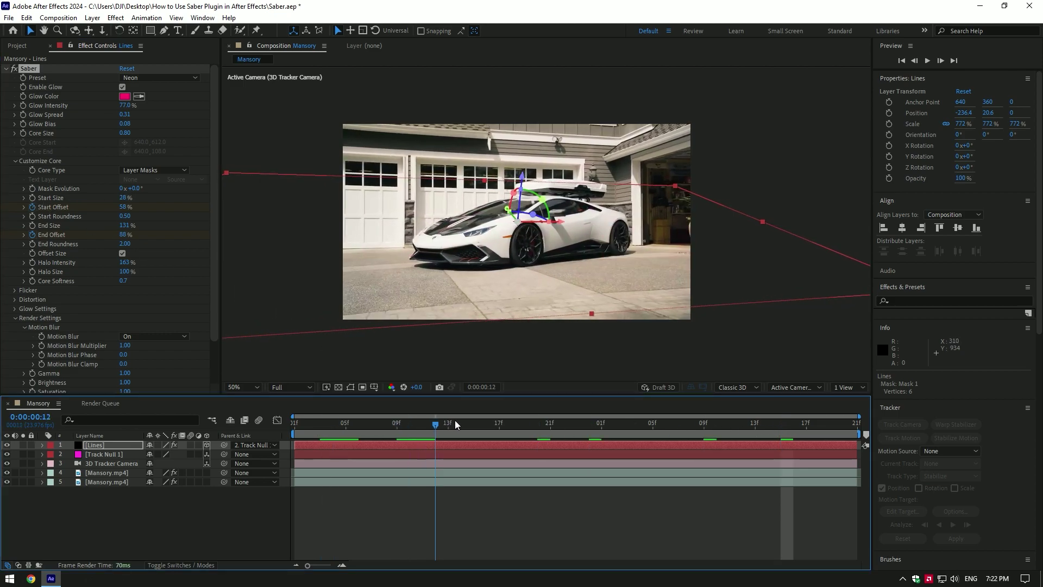
key(space)
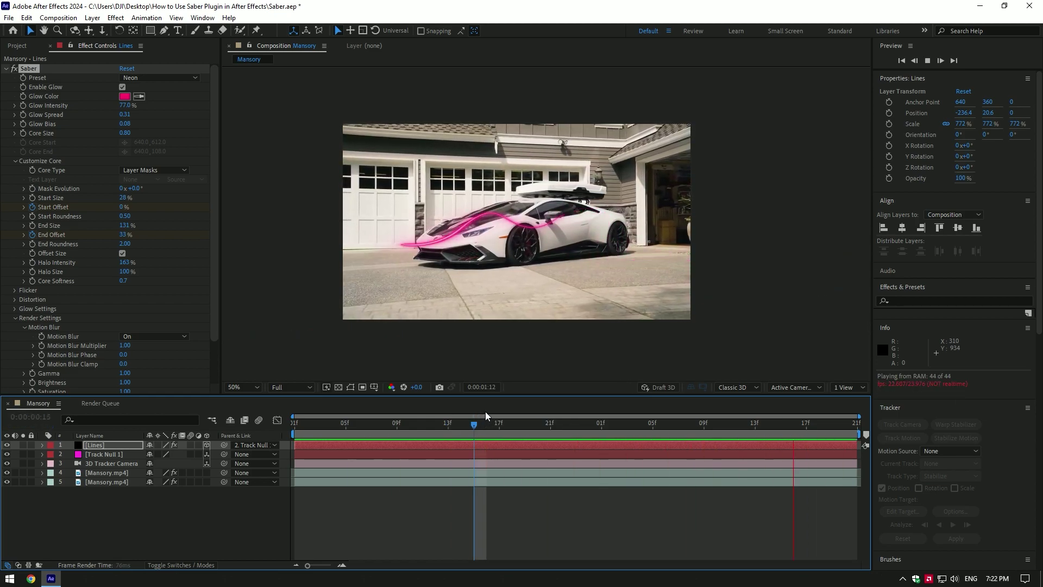
drag(497, 424, 679, 419)
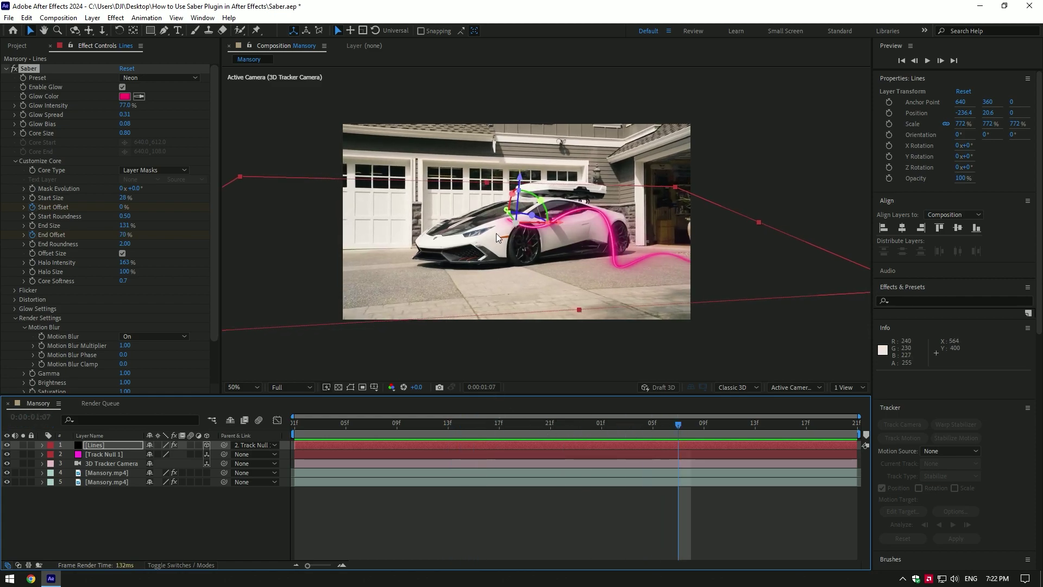
Duplicate the Mansory.mp4 layer, move the copy to the top, and rename it 'Car'
click(98, 471)
key(ctrl+d)
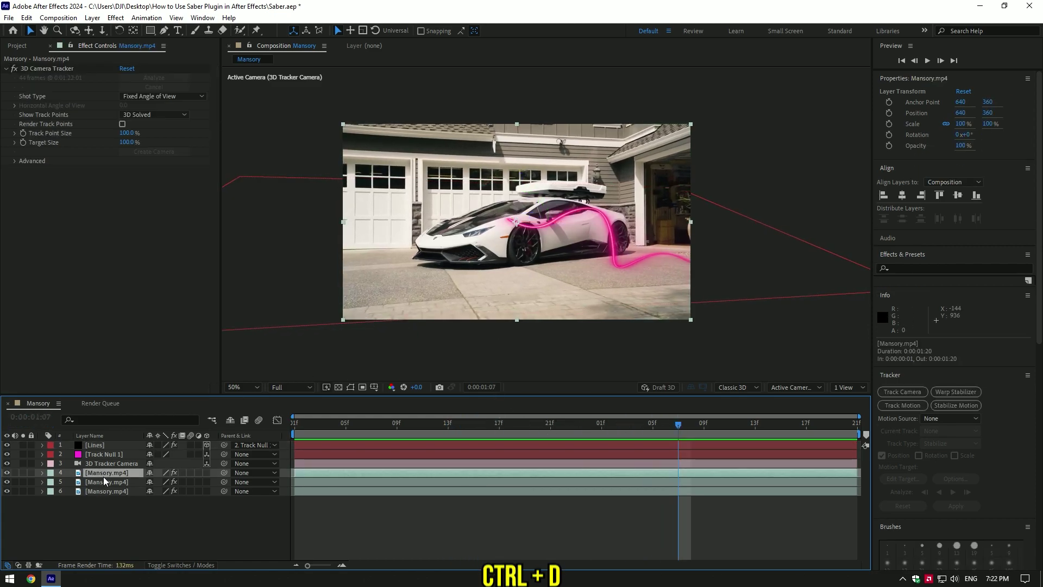
drag(100, 473, 103, 443)
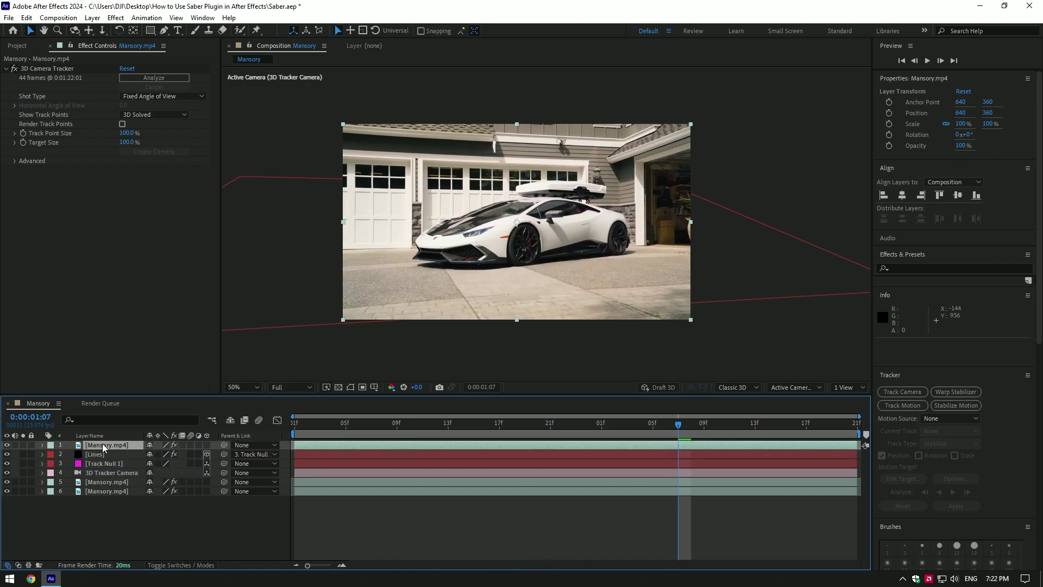
right_click(103, 444)
click(146, 415)
text(Car)
key(Return)
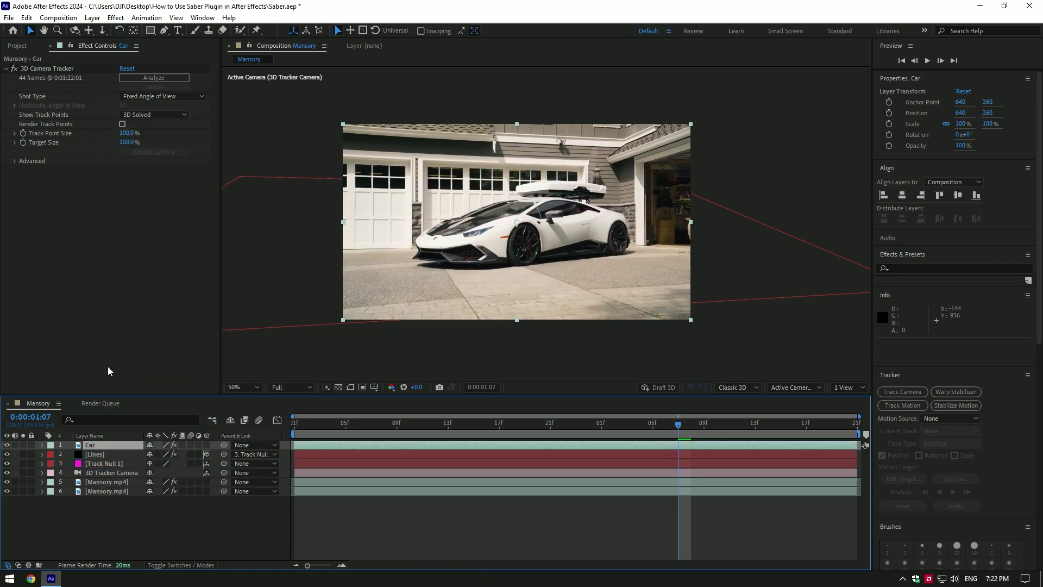
Delete the 3D Camera Tracker from the Car layer and open it alone with the Roto Brush
click(55, 73)
key(Delete)
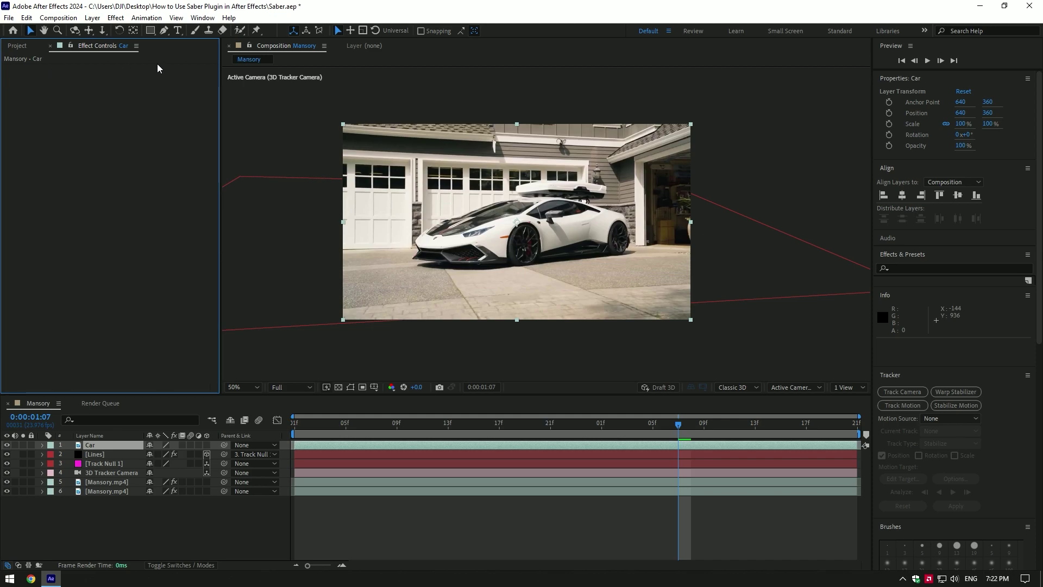
click(239, 32)
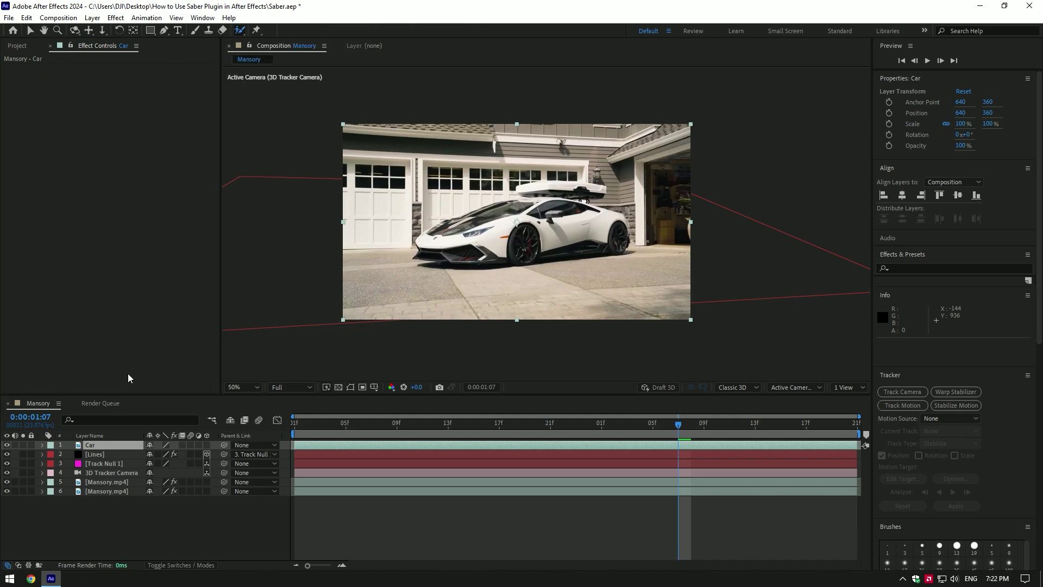
double_click(102, 447)
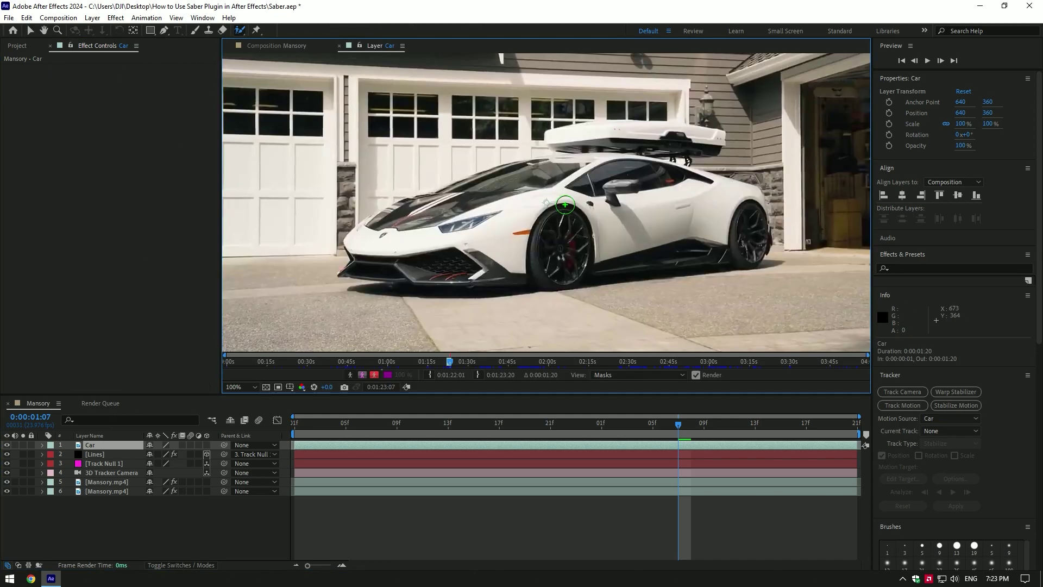
Roto-brush the car, freeze the matte, and preview it in the Mansory composition
drag(348, 255, 722, 190)
scroll(634, 317, up, 2)
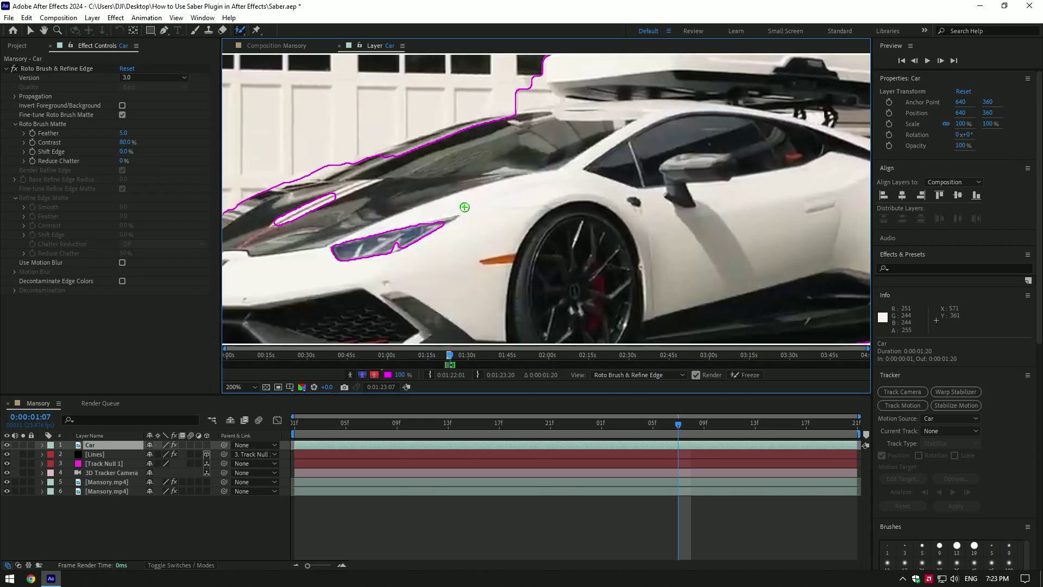
scroll(635, 317, up, 5)
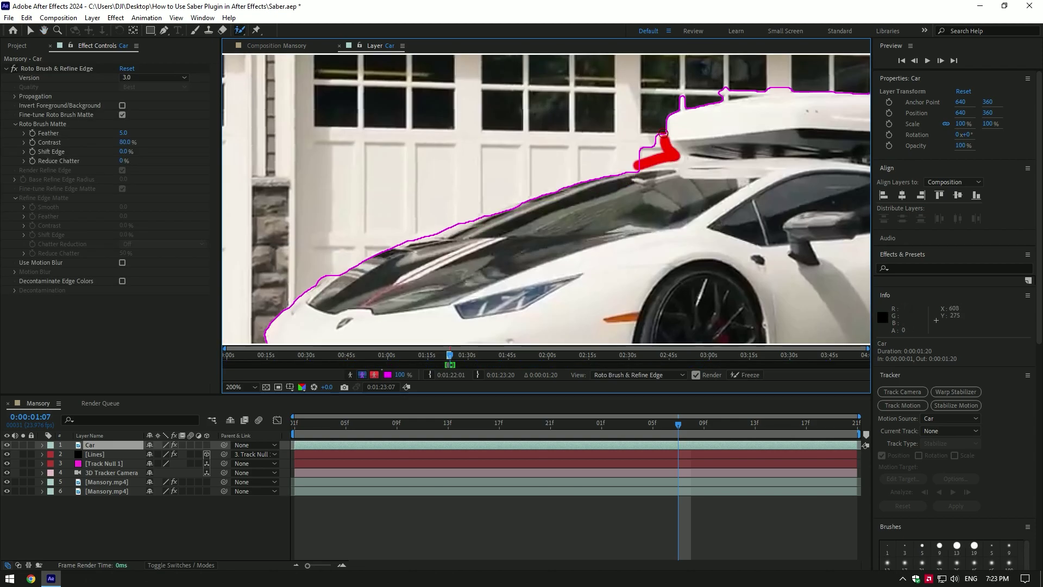
scroll(572, 181, right, 5)
scroll(572, 181, right, 5)
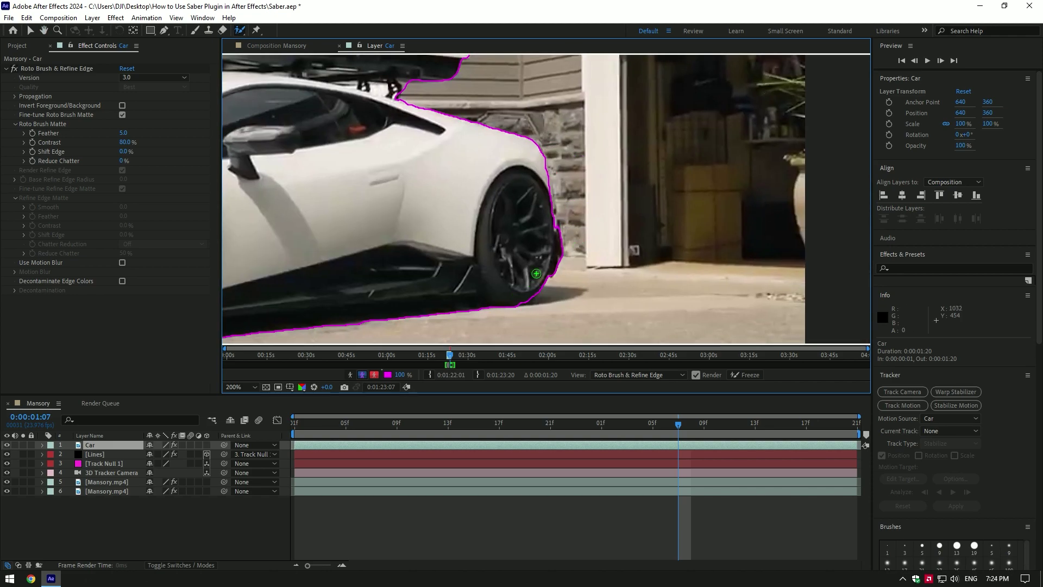
scroll(461, 212, down, 2)
scroll(461, 212, down, 2)
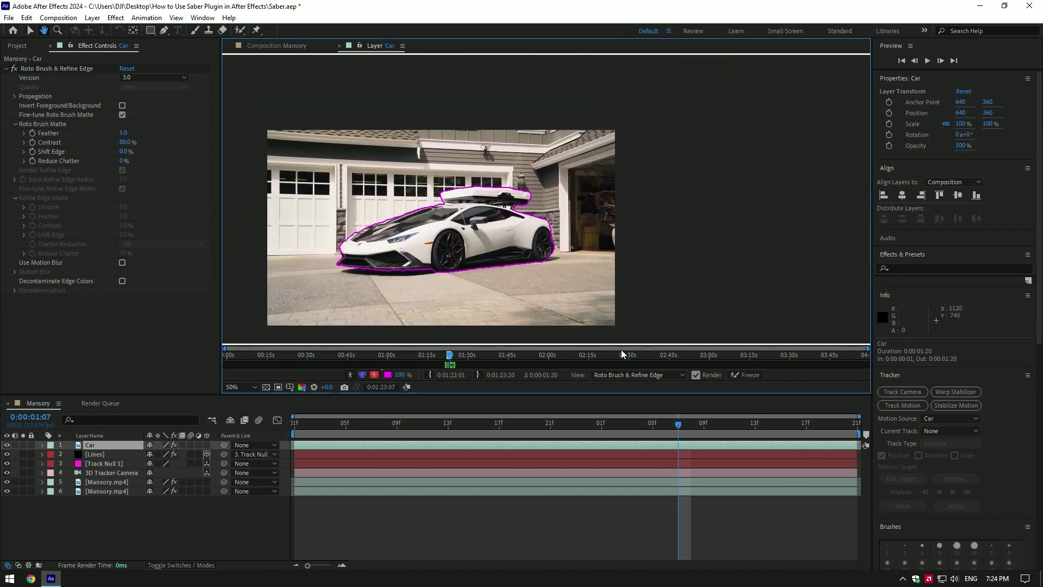
click(749, 376)
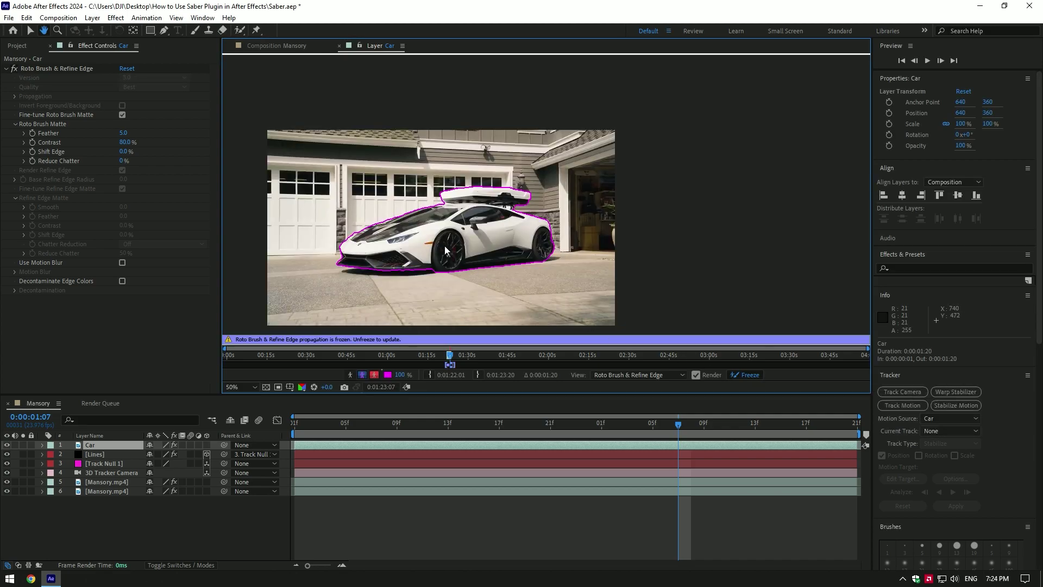
click(281, 44)
key(space)
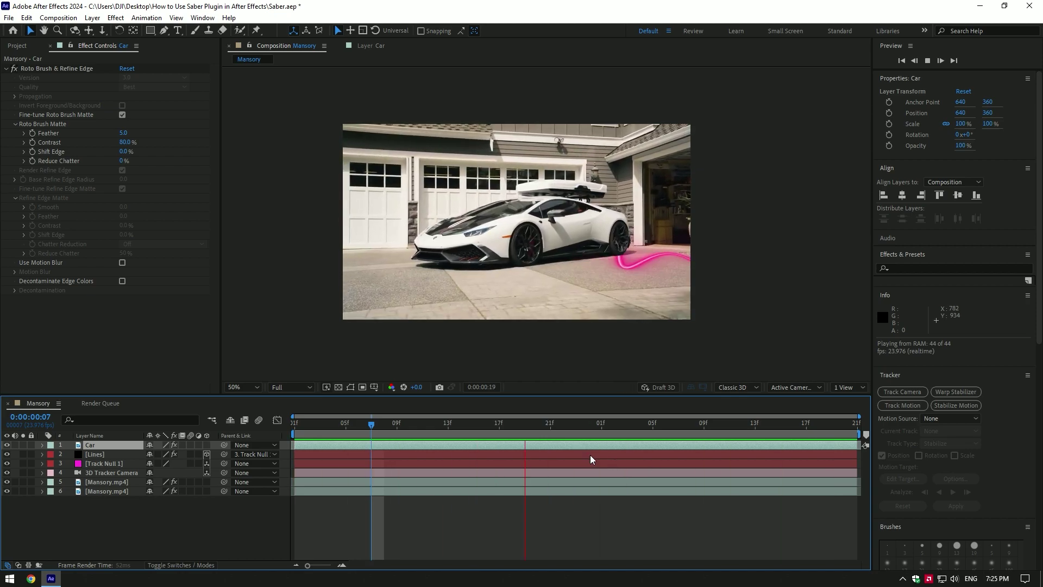
Drag the Lines mask's right vertex lower so the glow curves down beside the car
key(space)
click(93, 455)
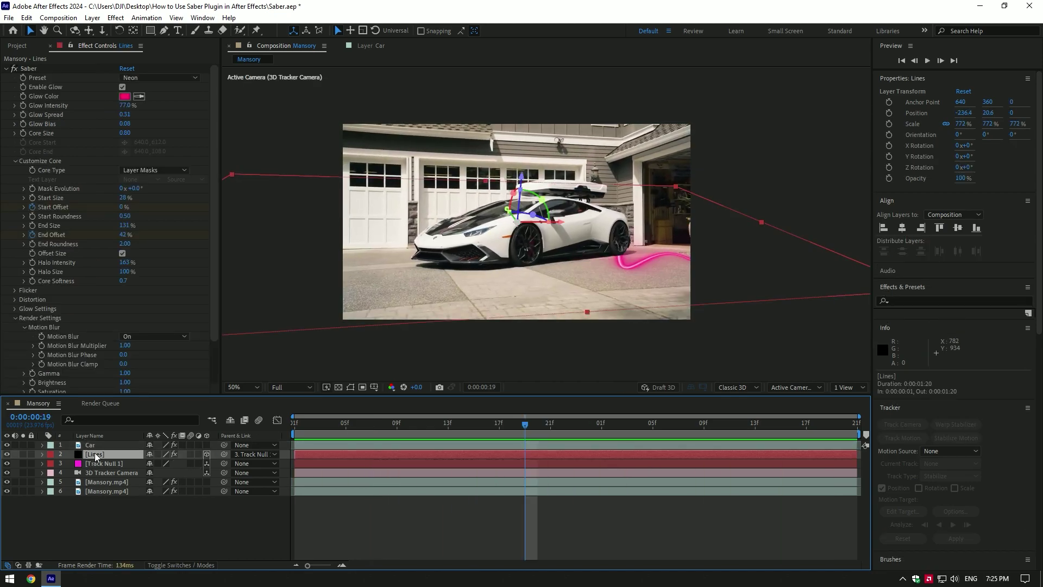
click(351, 391)
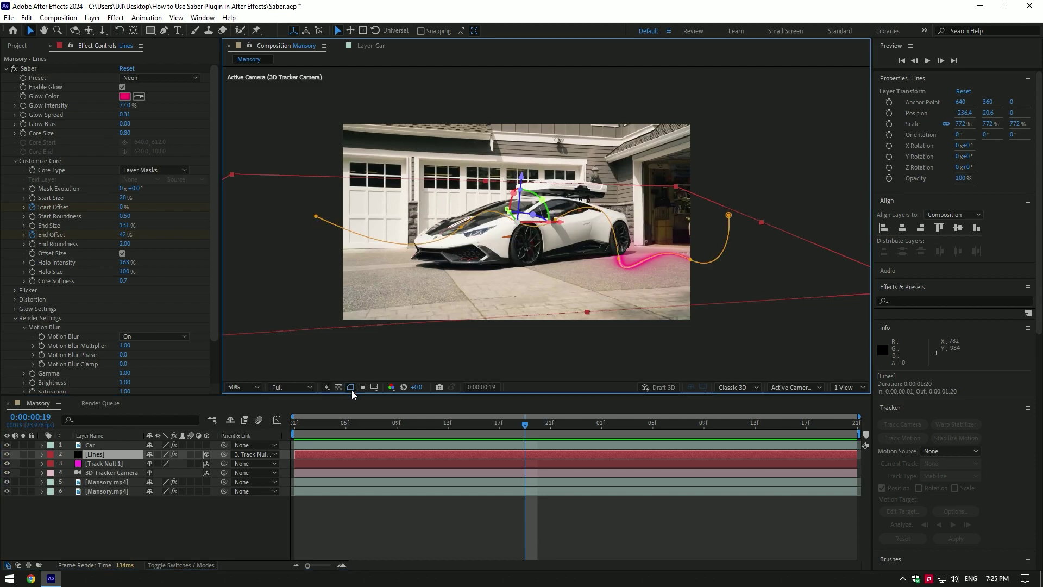
click(550, 425)
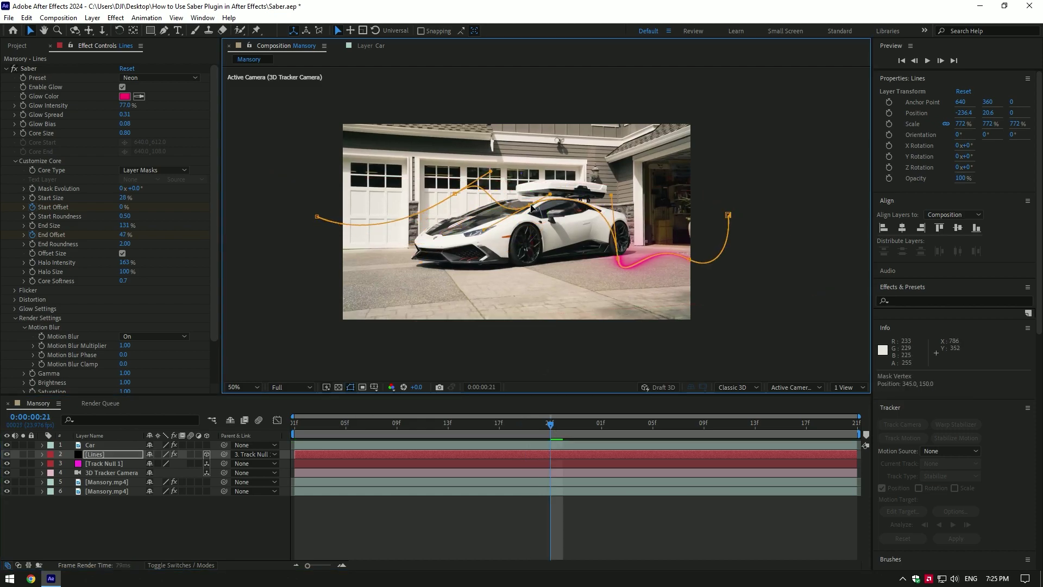
key(space)
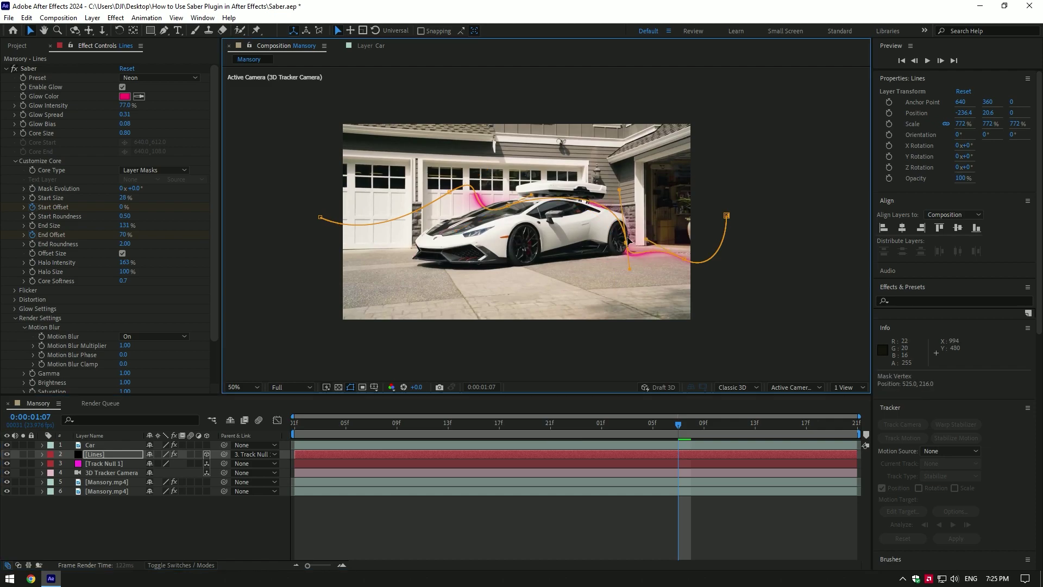
drag(621, 230, 657, 270)
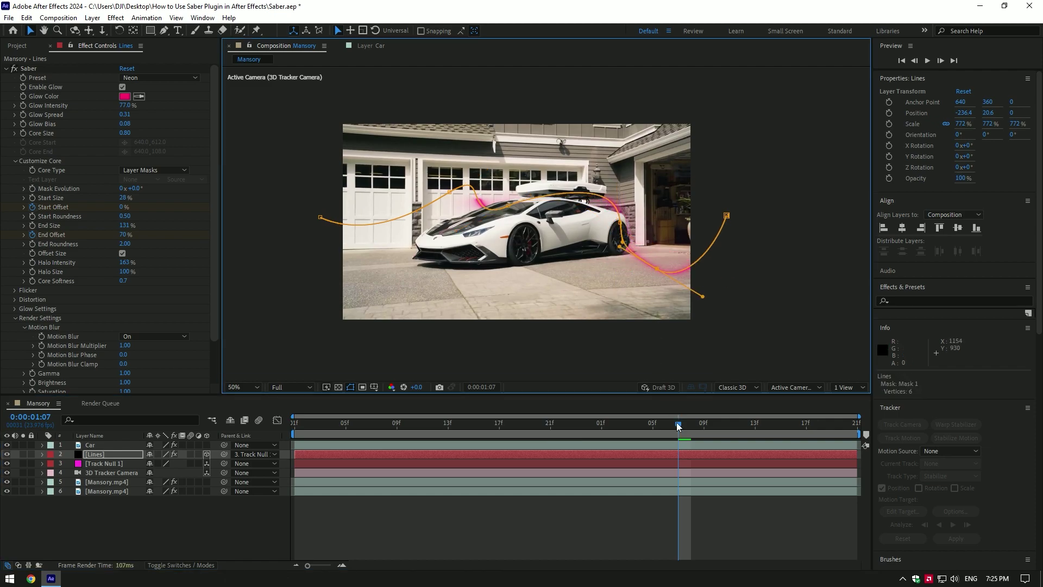
Preview the finished shot from an early frame, with the pink line passing behind the car
drag(678, 426, 372, 427)
key(space)
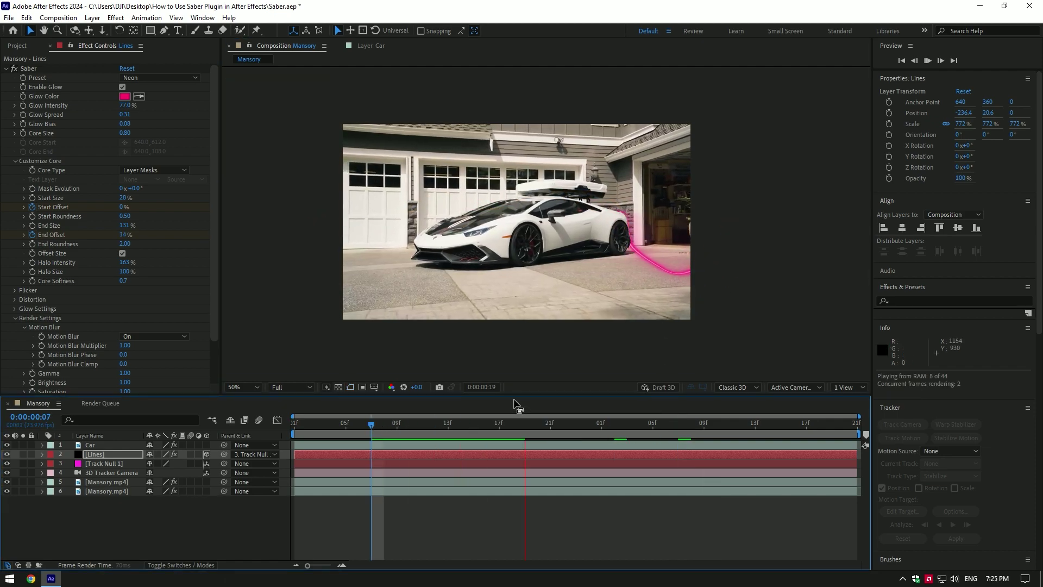
key(space)
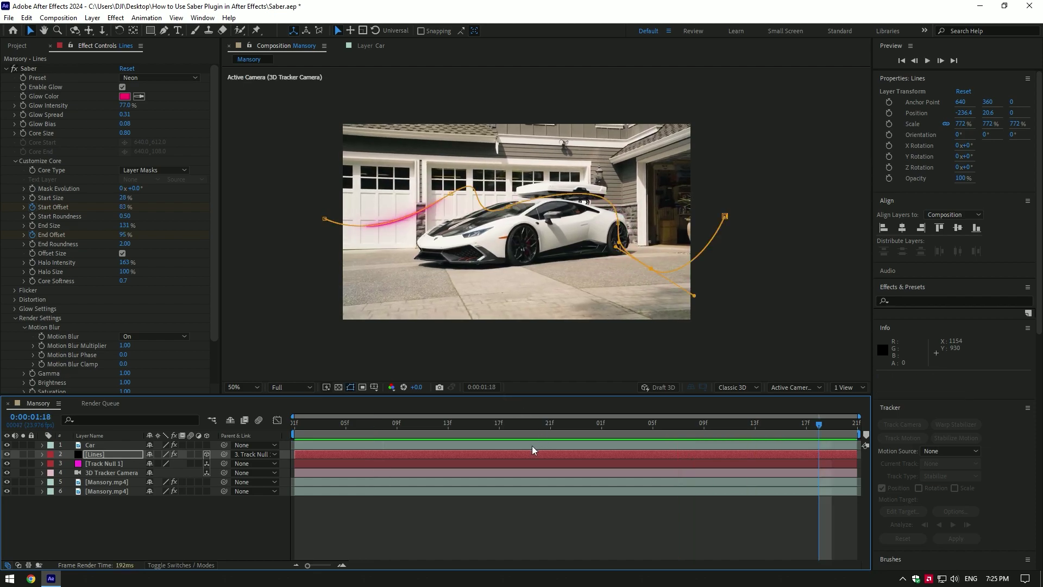
key(space)
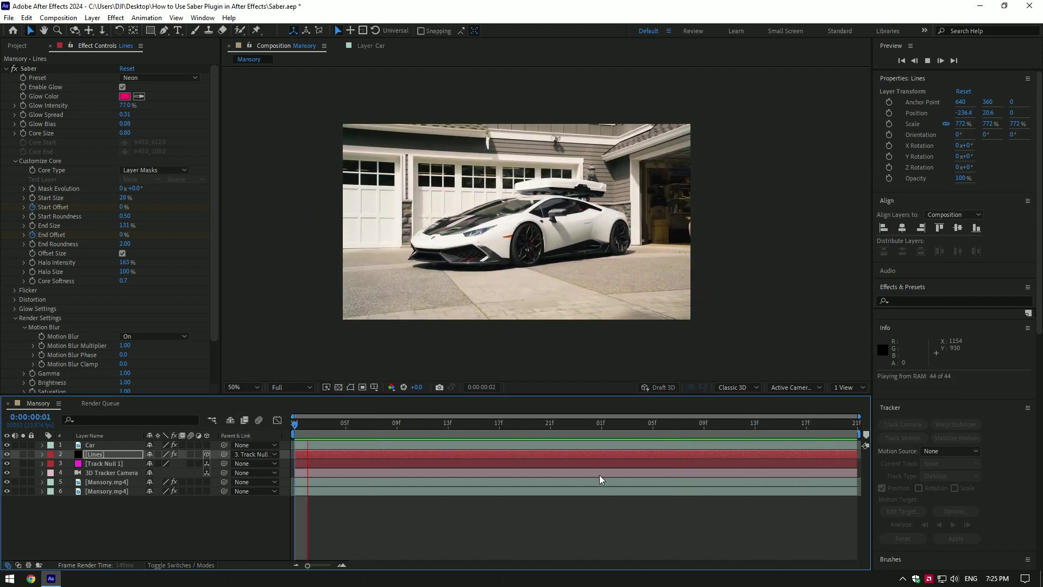